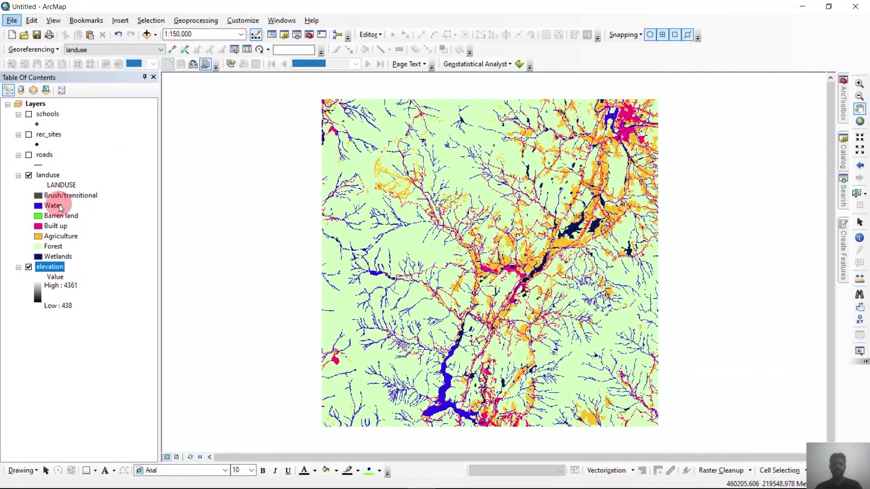
# Step: Set the current workspace in the geoprocessing environment settings to the Output_New.gdb geodatabase in the Data folder
pyautogui.click(200, 21)
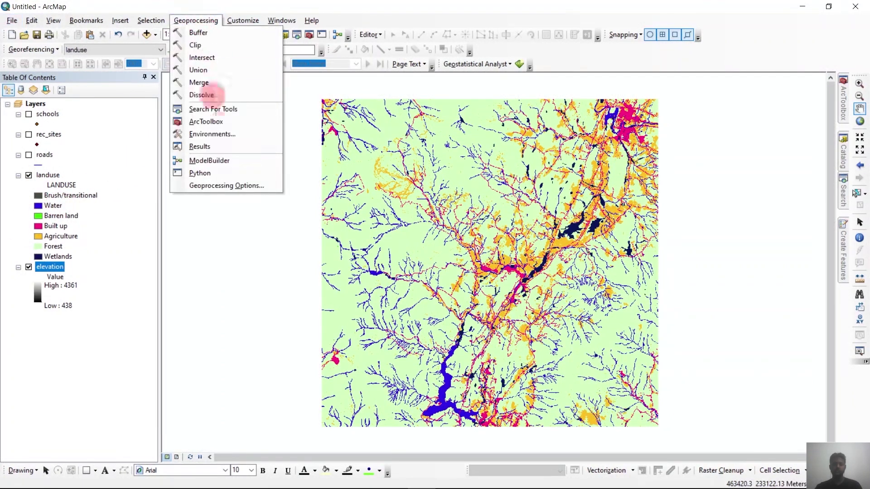
pyautogui.click(217, 134)
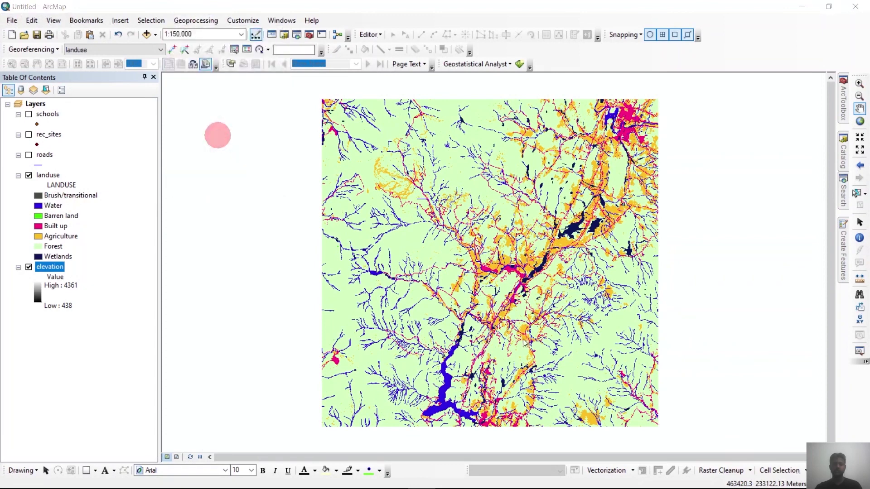
pyautogui.click(144, 149)
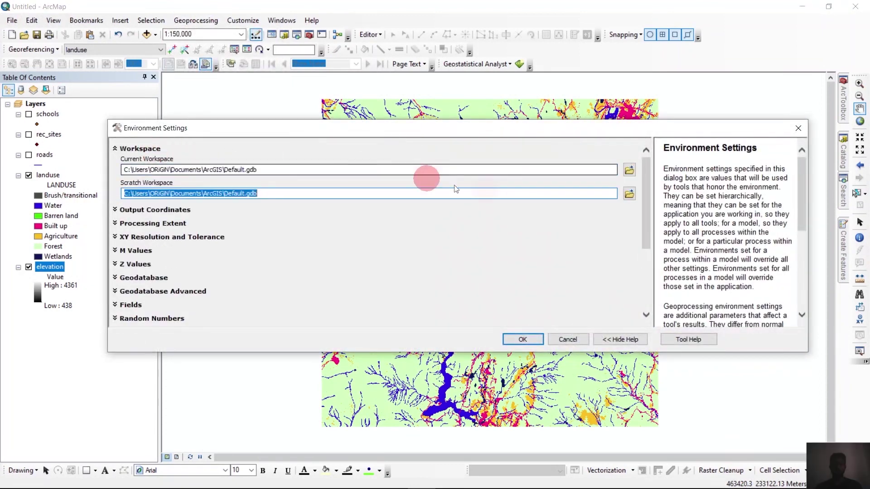
pyautogui.click(629, 171)
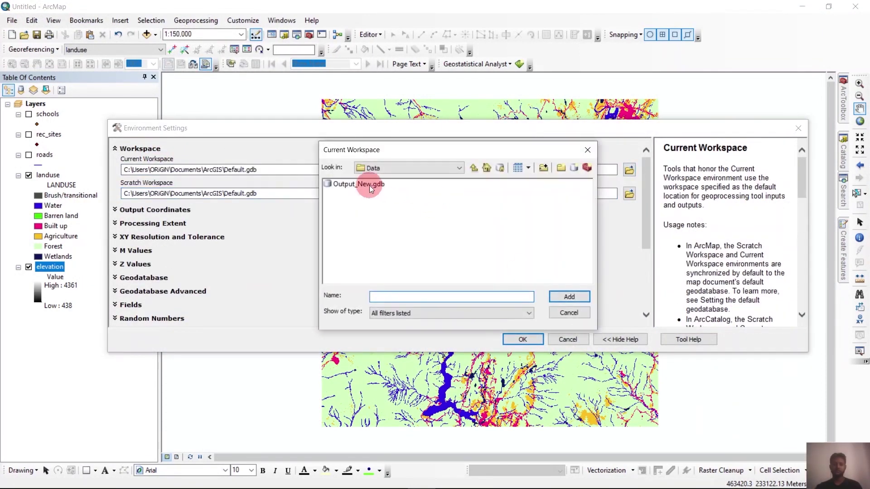
pyautogui.click(368, 184)
pyautogui.click(570, 297)
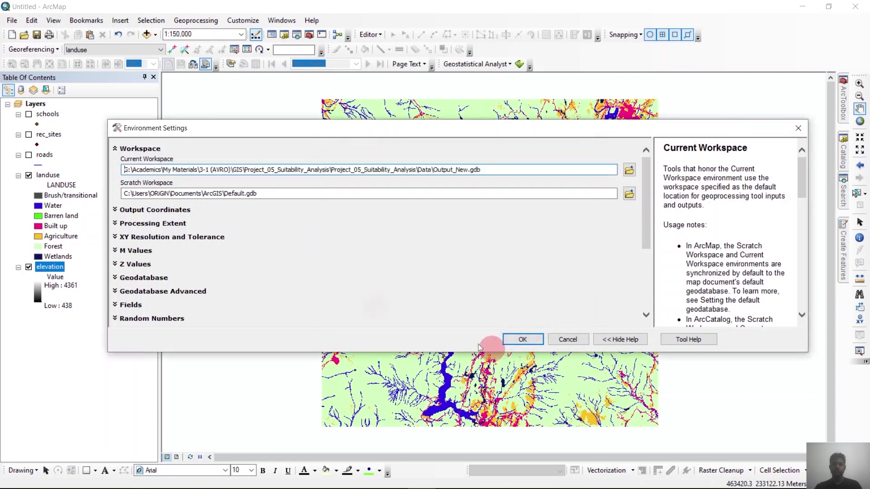
# Step: Set the processing extent in the environment settings to Same as layer landuse
pyautogui.click(152, 223)
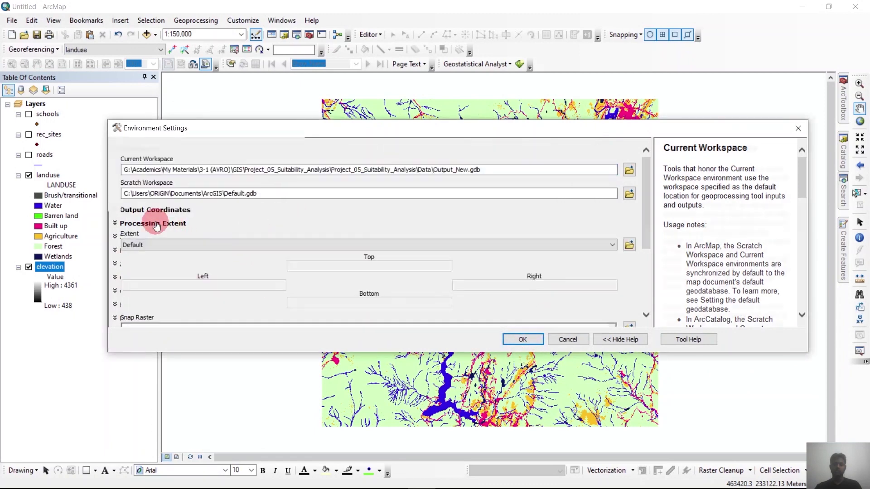
pyautogui.click(463, 248)
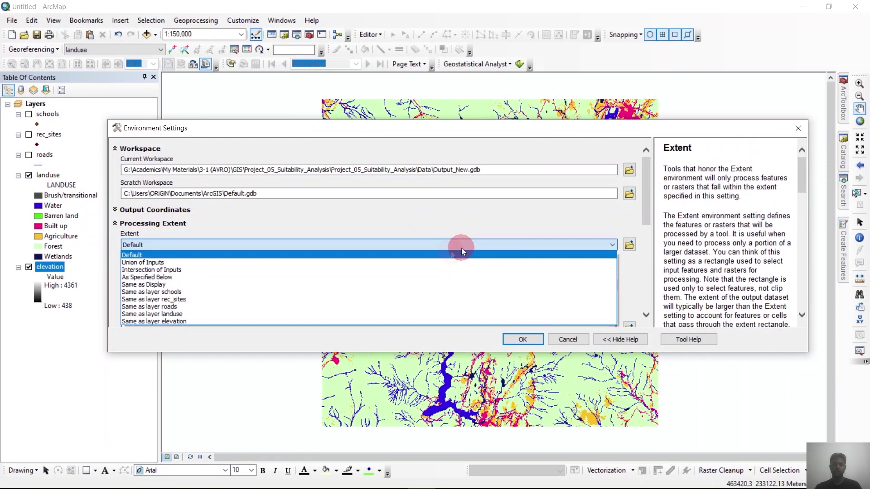
pyautogui.click(189, 314)
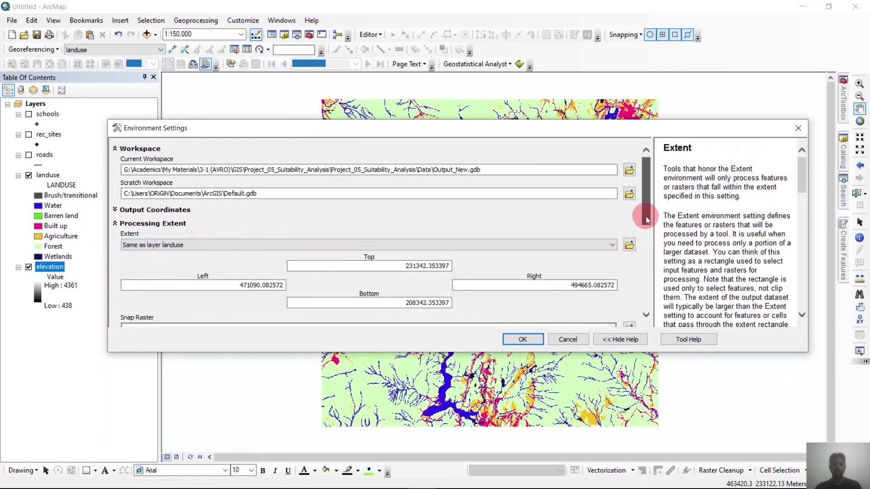
# Step: Set the raster analysis mask in the environment settings to the landuse layer
pyautogui.moveTo(646, 216); pyautogui.dragTo(657, 300)
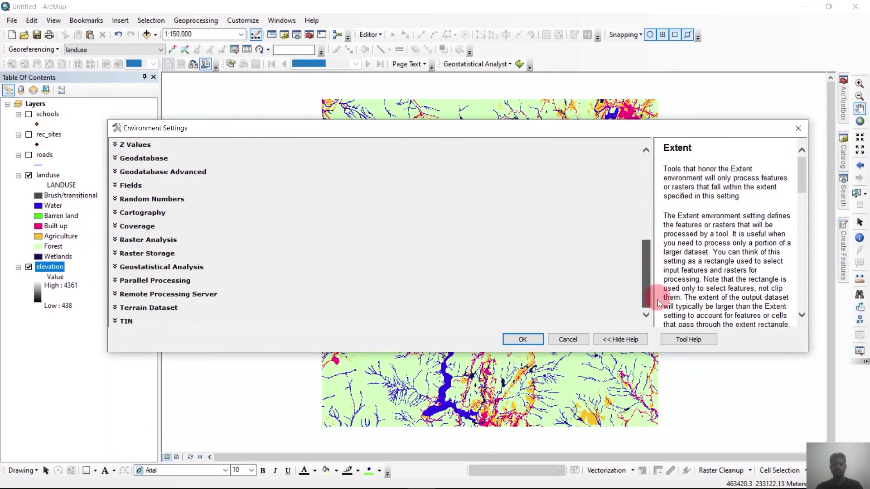
pyautogui.click(154, 239)
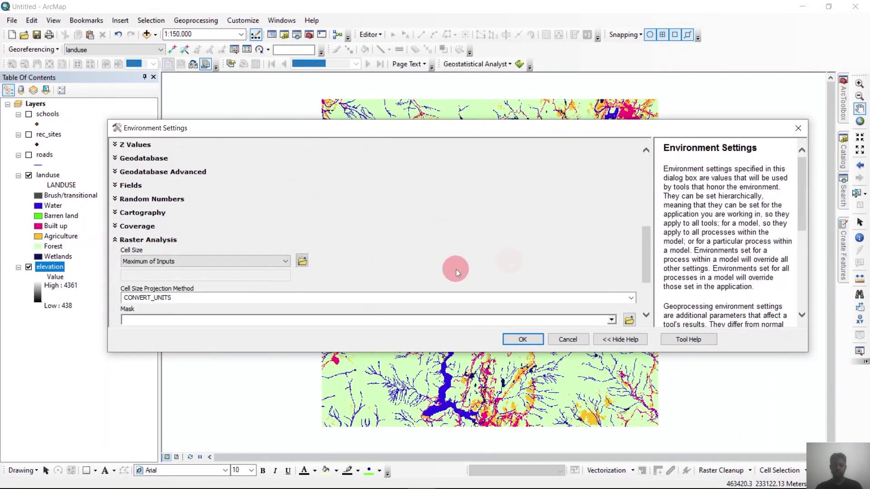
pyautogui.moveTo(646, 243); pyautogui.dragTo(646, 270)
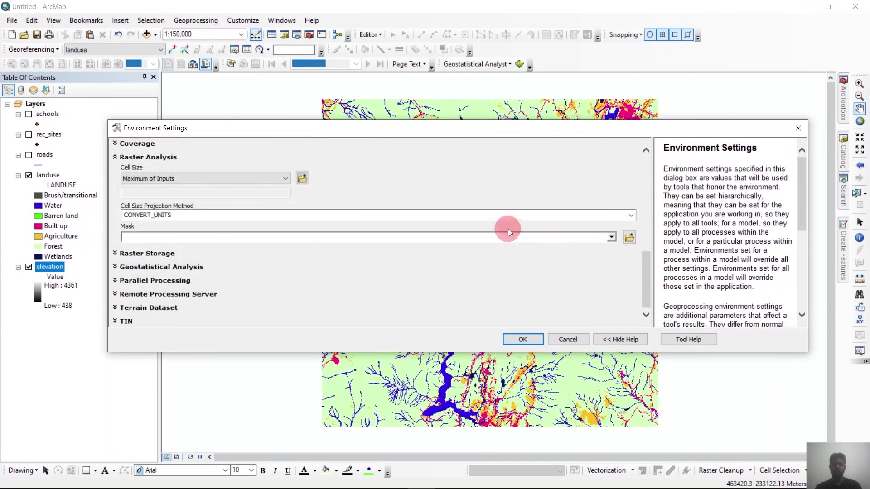
pyautogui.click(611, 237)
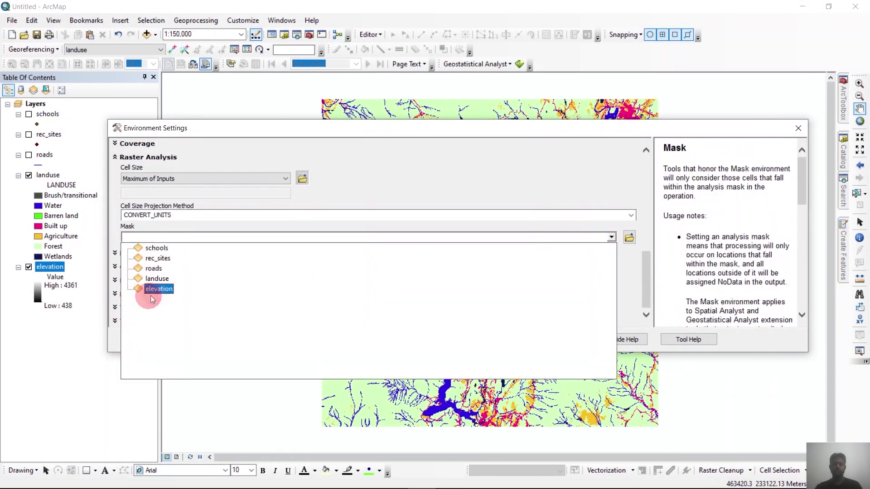
pyautogui.click(157, 278)
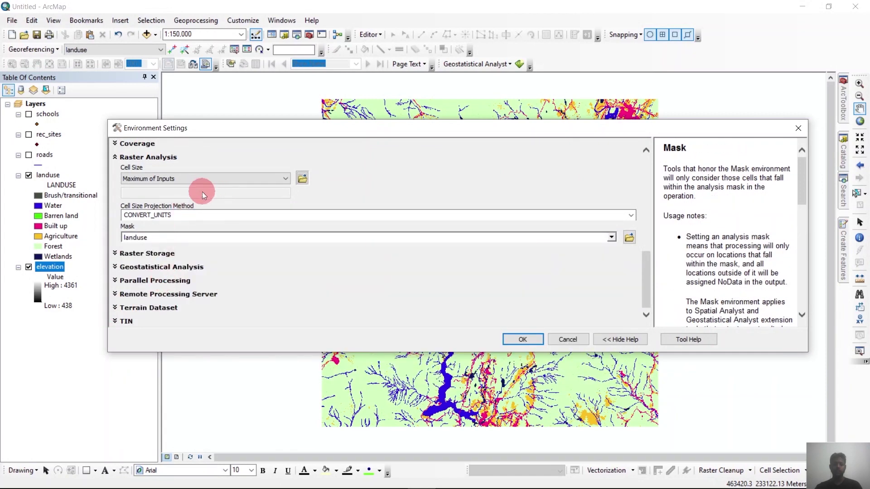
# Step: Set the raster analysis cell size to Same as layer landuse and apply the environment settings
pyautogui.click(260, 181)
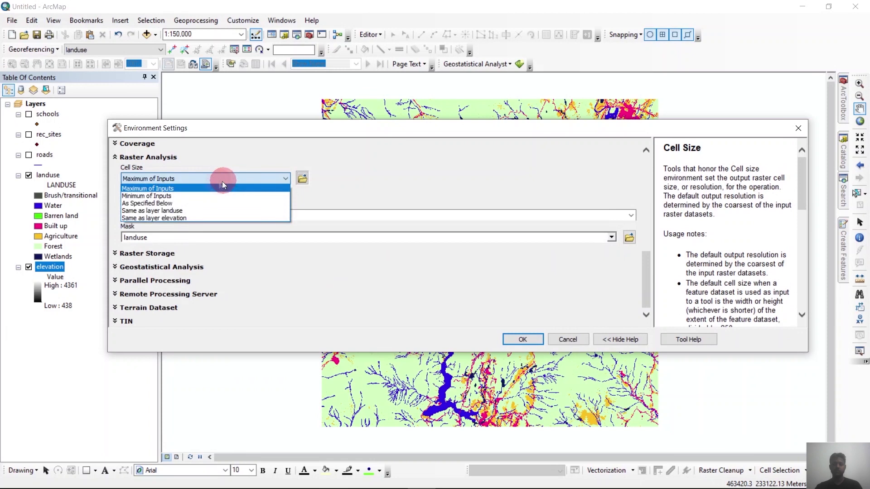
pyautogui.click(158, 211)
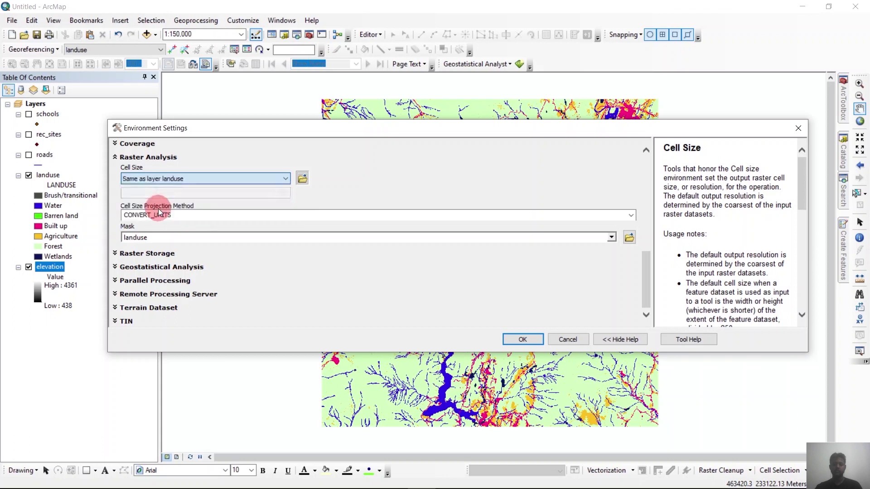
pyautogui.click(643, 275)
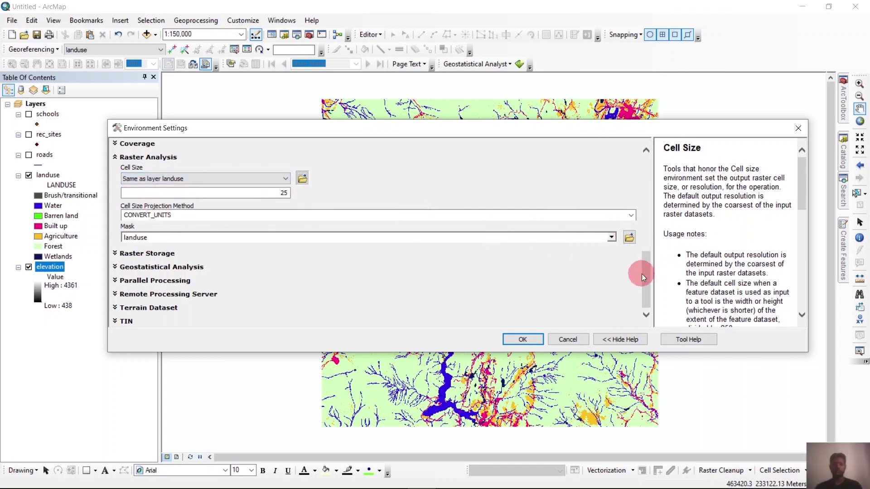
pyautogui.moveTo(642, 274); pyautogui.dragTo(658, 180)
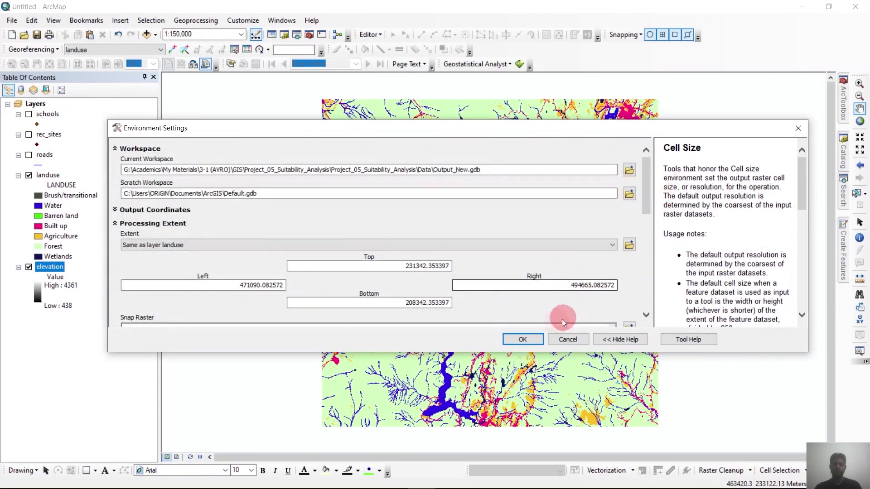
pyautogui.click(523, 340)
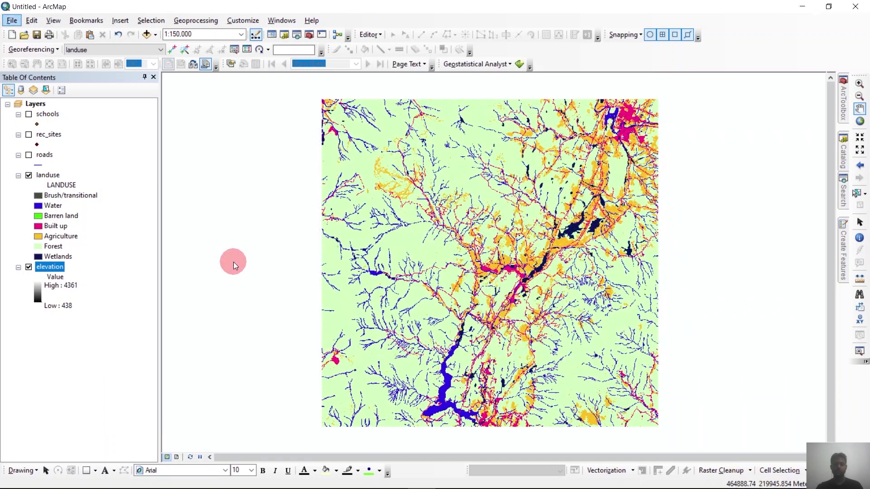
# Step: Open the Slope (3D Analyst) tool and use the elevation layer as its input raster
pyautogui.click(843, 192)
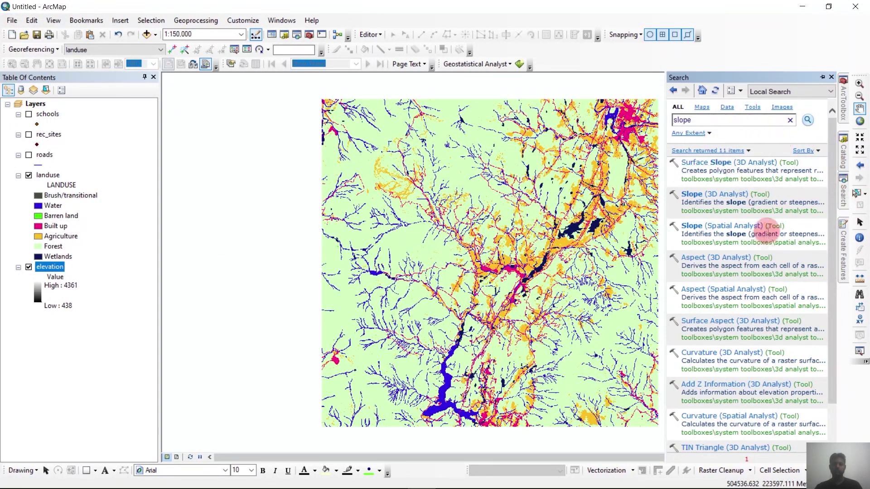
pyautogui.click(742, 194)
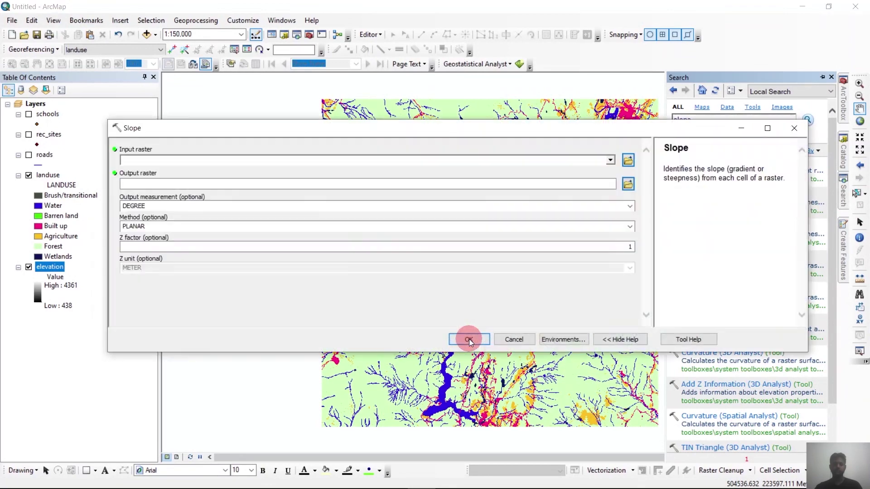
pyautogui.moveTo(367, 132); pyautogui.dragTo(442, 137)
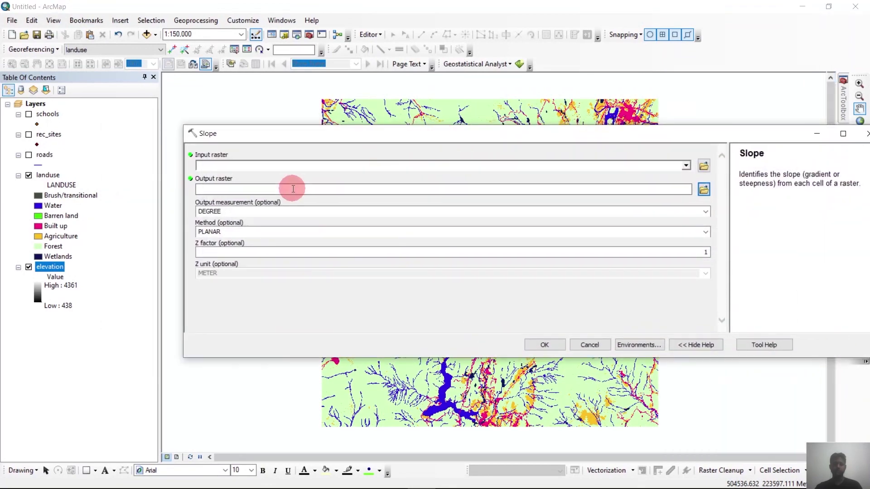
pyautogui.moveTo(33, 290); pyautogui.dragTo(275, 169)
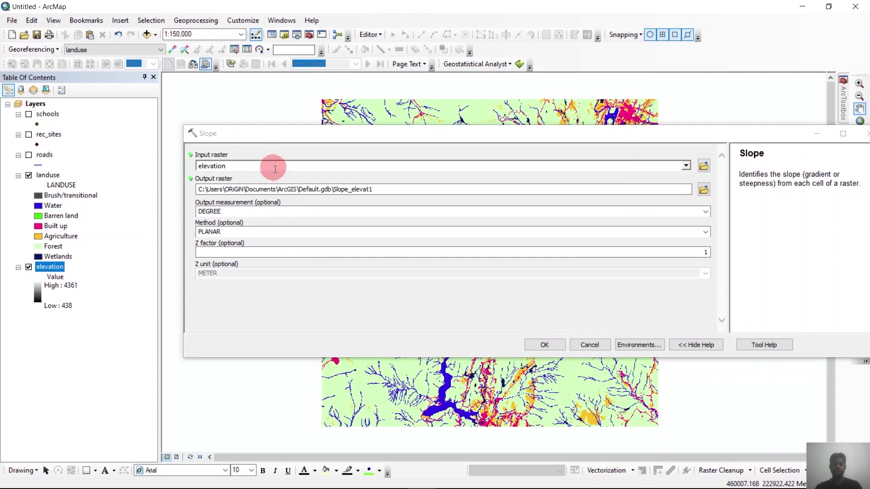
# Step: Set the Slope tool's output raster to slope, stored in Output_New.gdb in the Project_05_Suitability_Analysis Data folder
pyautogui.click(704, 190)
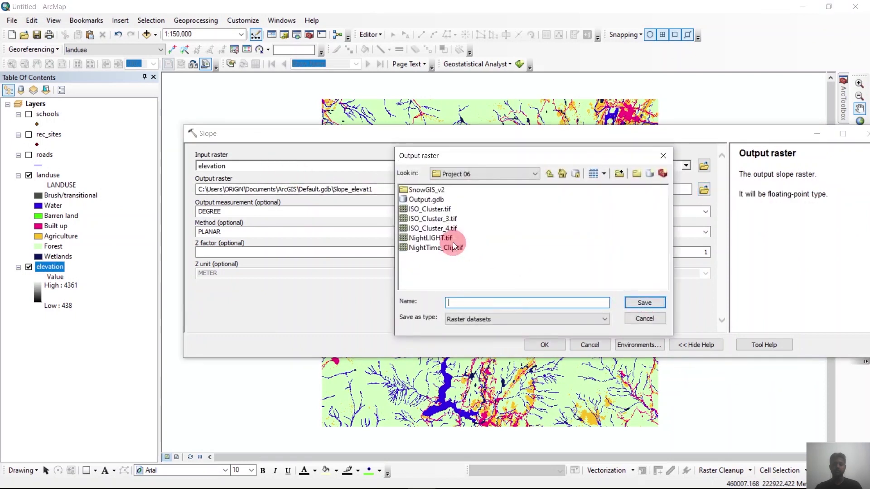
pyautogui.click(534, 174)
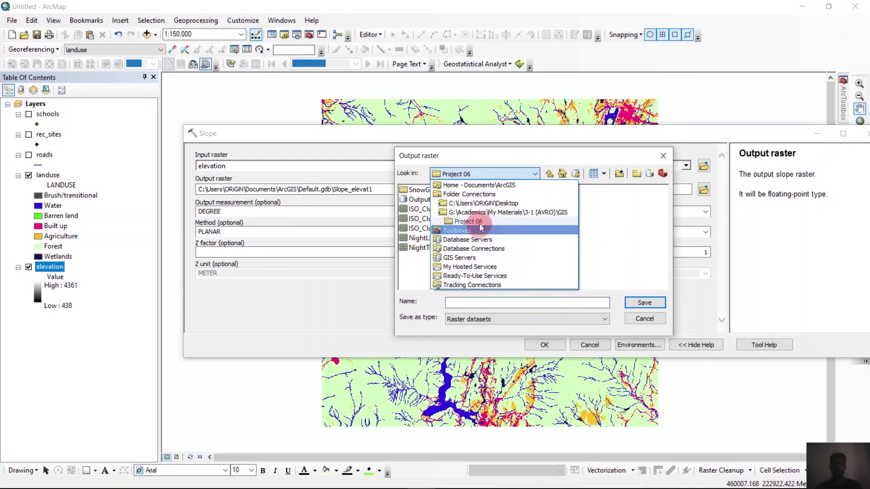
pyautogui.click(483, 212)
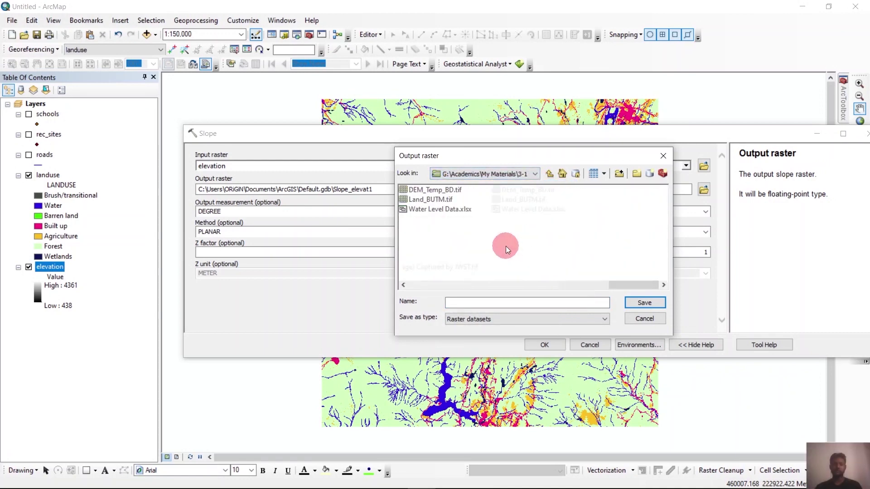
pyautogui.doubleClick(471, 219)
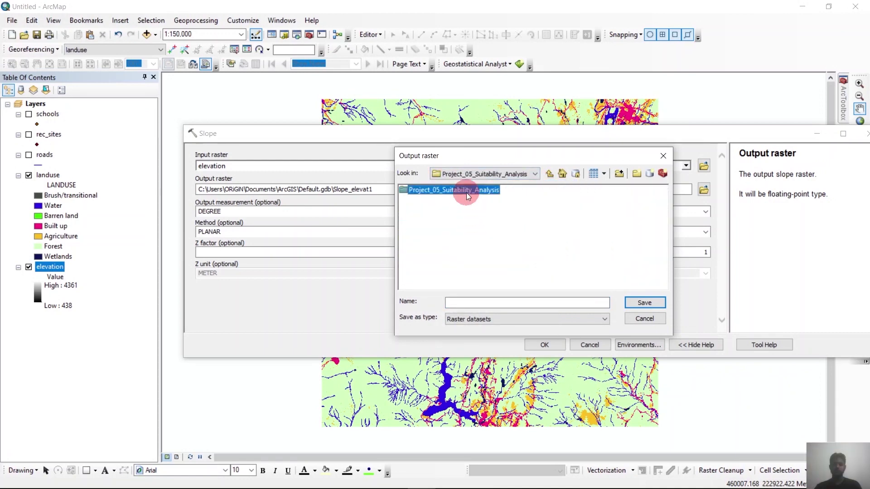
pyautogui.doubleClick(415, 190)
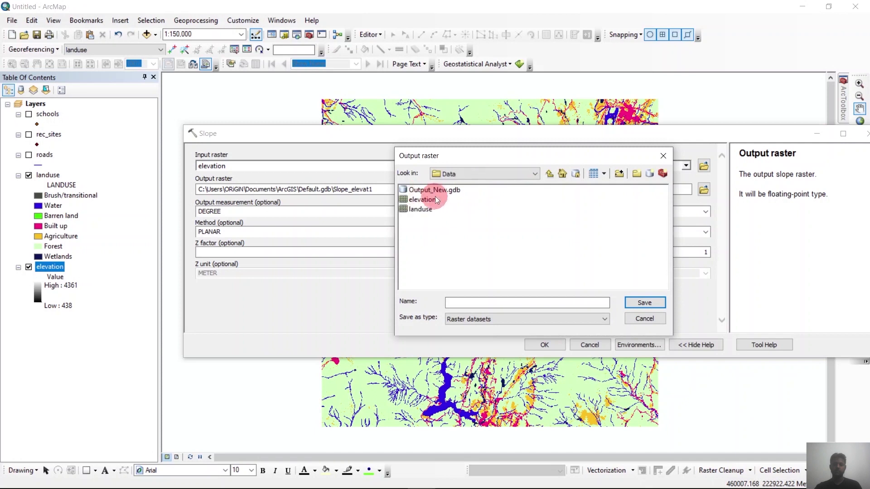
pyautogui.doubleClick(437, 192)
pyautogui.click(474, 303)
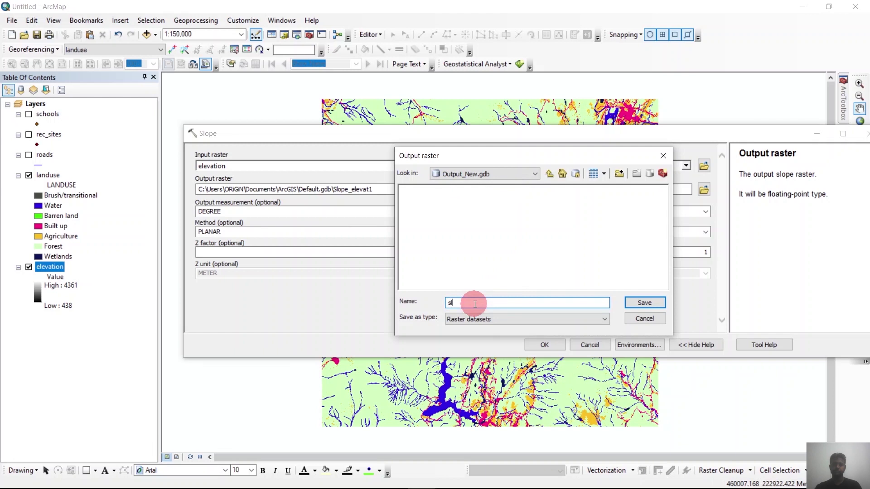
pyautogui.click(641, 302)
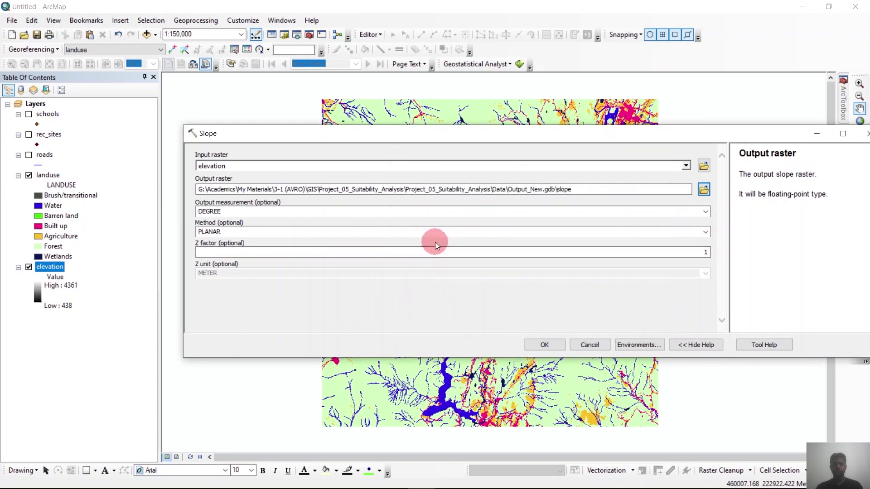
# Step: Check the processing extent, cell size and mask in the Slope tool's own environment settings
pyautogui.click(633, 344)
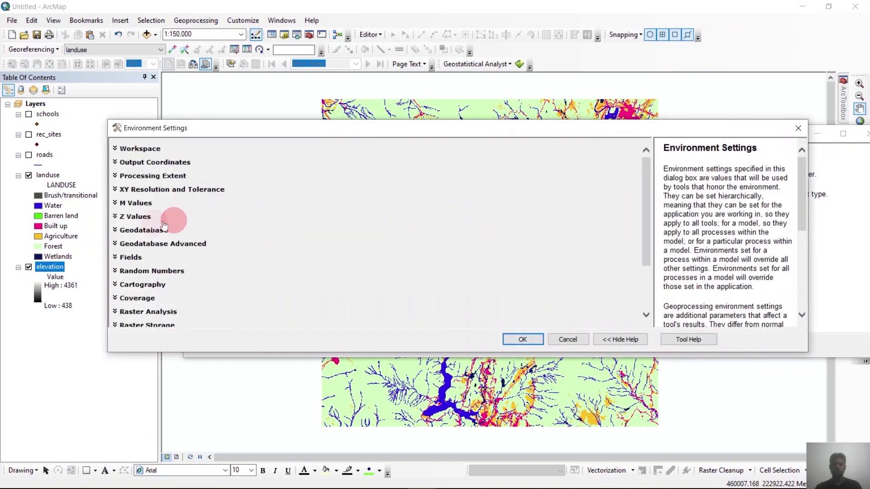
pyautogui.click(139, 177)
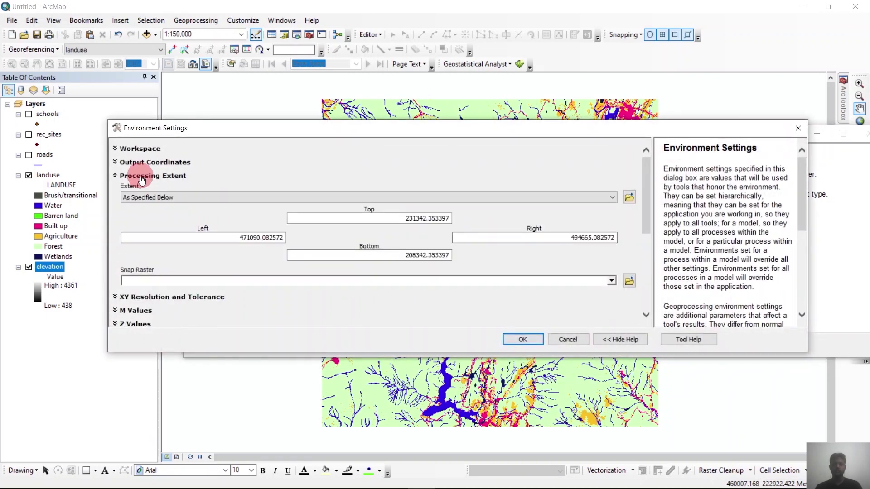
pyautogui.moveTo(643, 189); pyautogui.dragTo(649, 254)
pyautogui.click(156, 240)
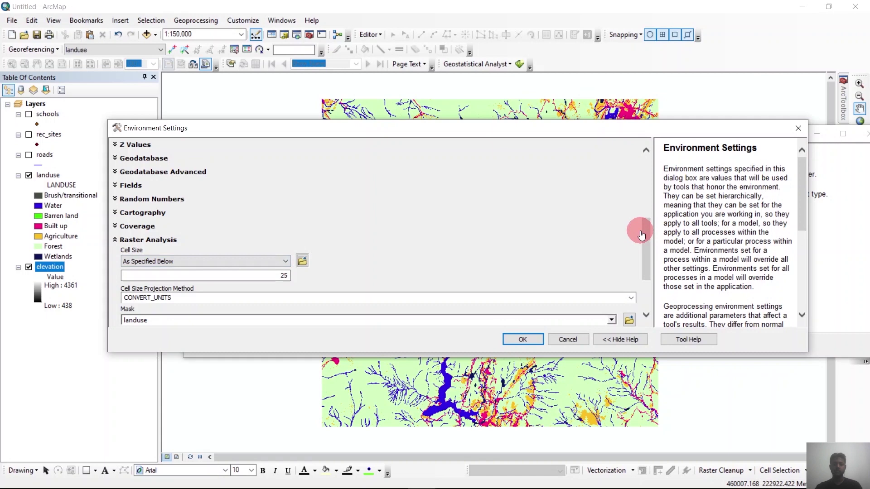
pyautogui.moveTo(642, 231); pyautogui.dragTo(648, 162)
pyautogui.click(504, 282)
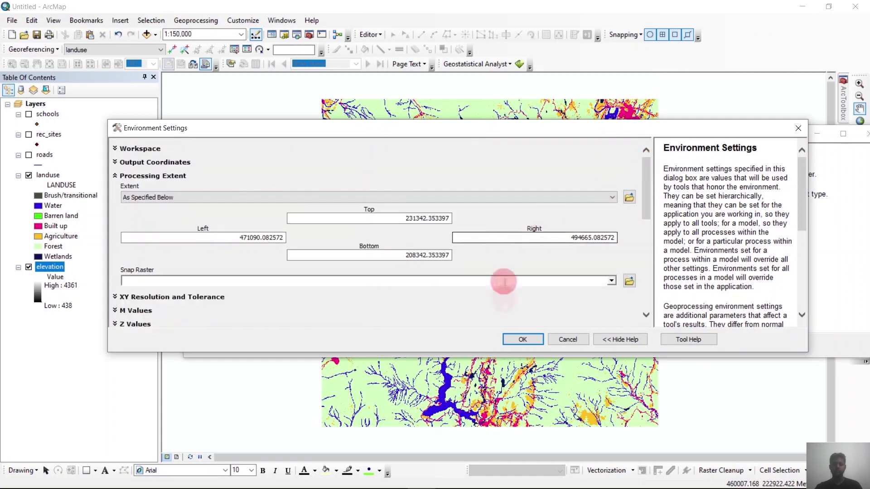
pyautogui.click(525, 335)
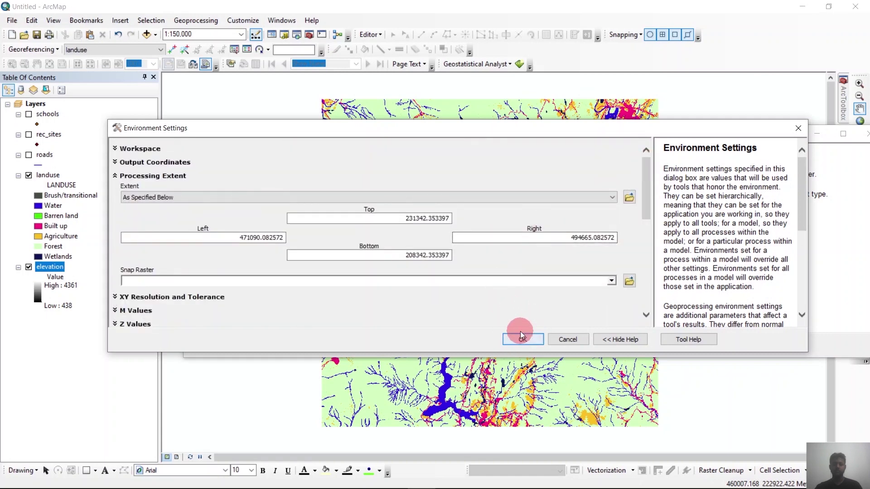
pyautogui.click(530, 342)
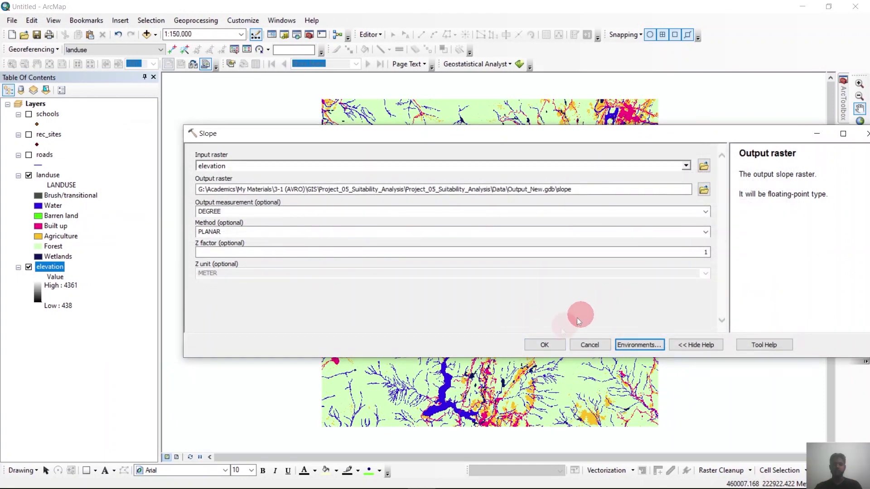
# Step: Run the Slope tool on the elevation layer and look over the resulting slope raster on the map
pyautogui.click(539, 341)
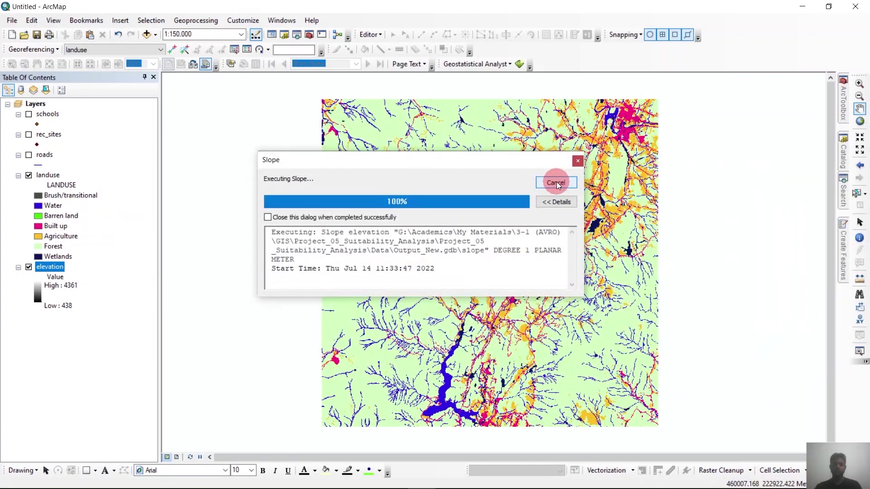
pyautogui.click(556, 182)
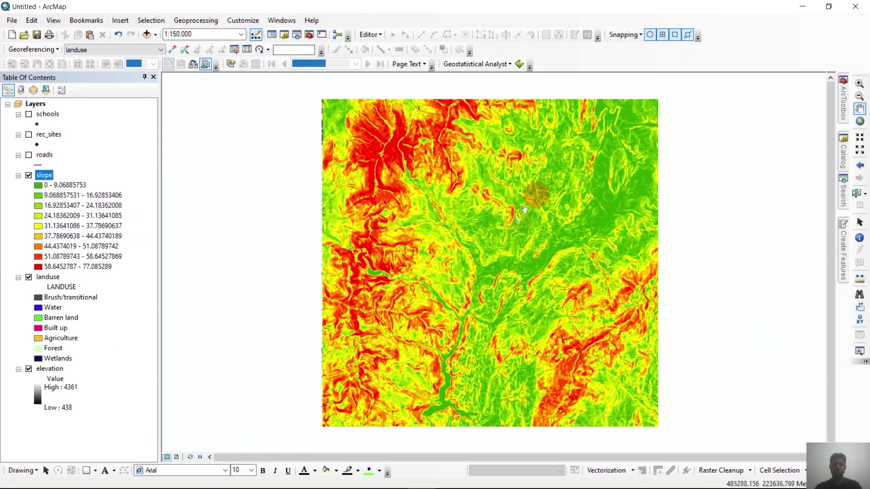
pyautogui.scroll(1, 483, 228)
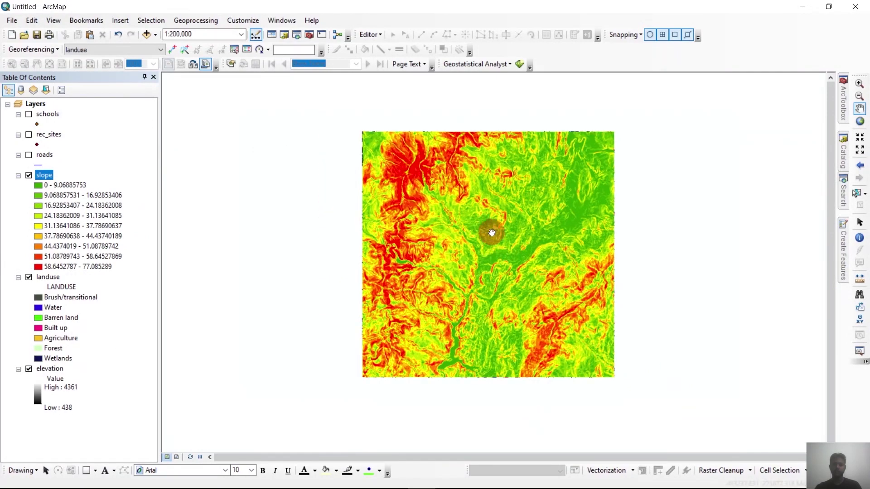
pyautogui.scroll(-1, 487, 229)
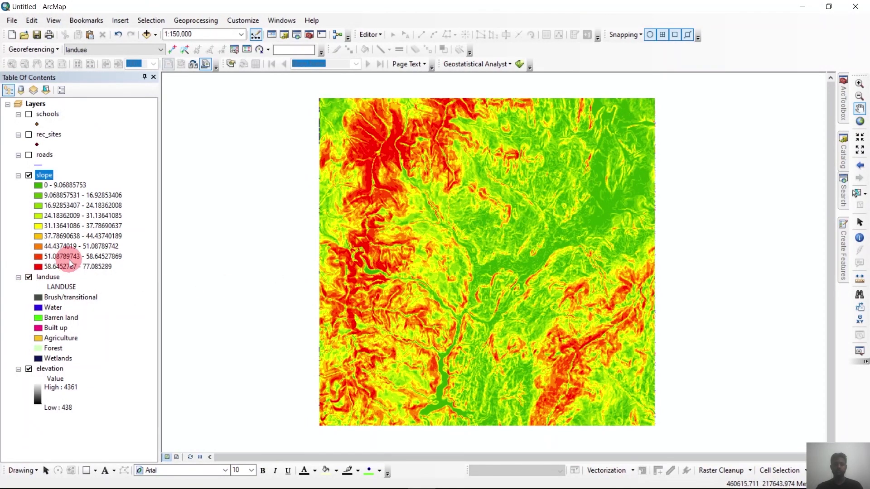
pyautogui.moveTo(588, 209); pyautogui.dragTo(581, 213)
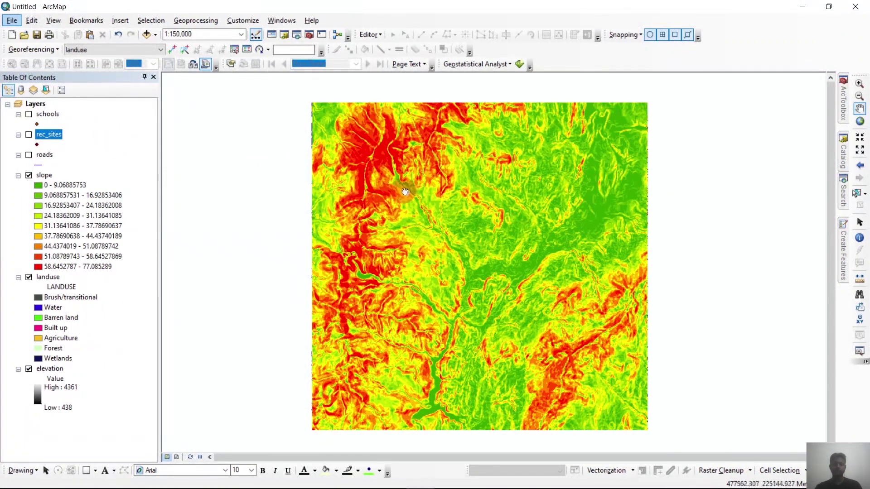
# Step: Open the Euclidean Distance (Spatial Analyst) tool and use the schools layer as its source data
pyautogui.click(843, 191)
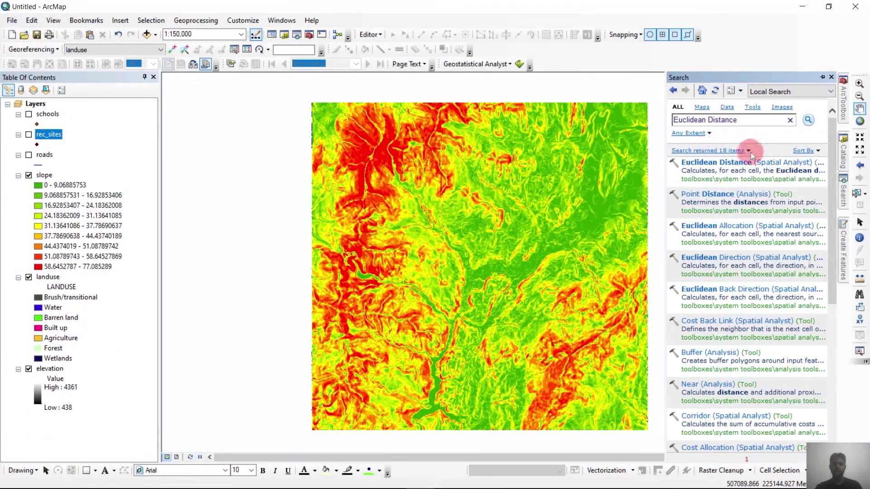
pyautogui.click(752, 169)
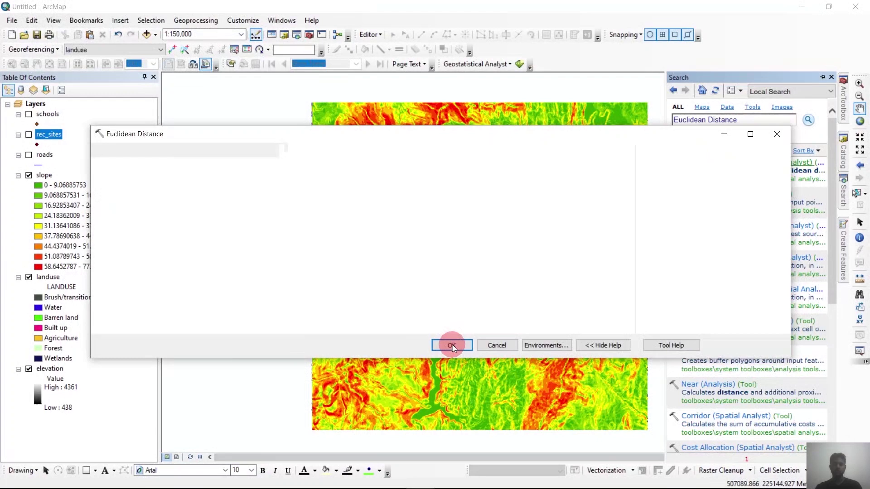
pyautogui.moveTo(384, 140); pyautogui.dragTo(445, 128)
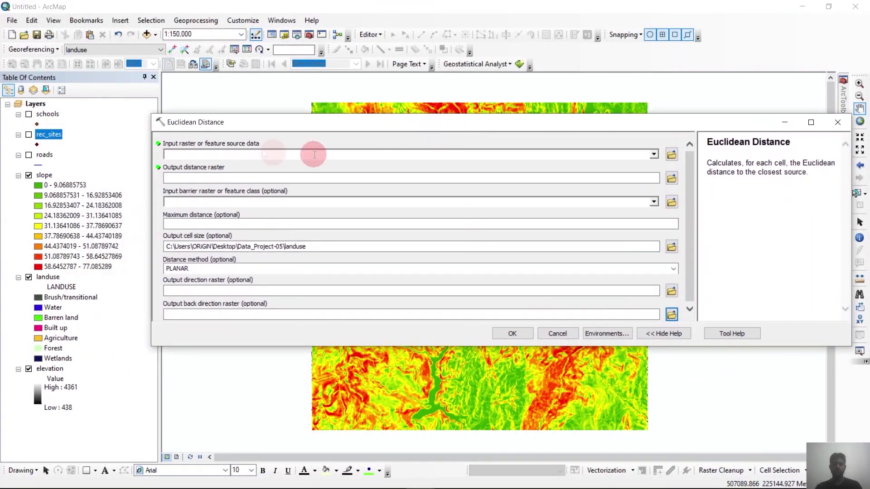
pyautogui.moveTo(51, 116); pyautogui.dragTo(254, 159)
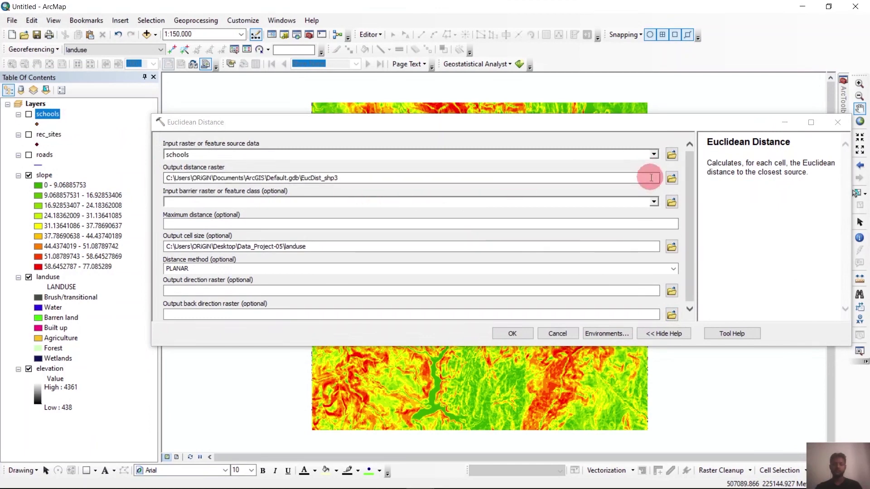
# Step: Set the output distance raster to Schools in Output_New.gdb and run the Euclidean Distance tool
pyautogui.click(672, 178)
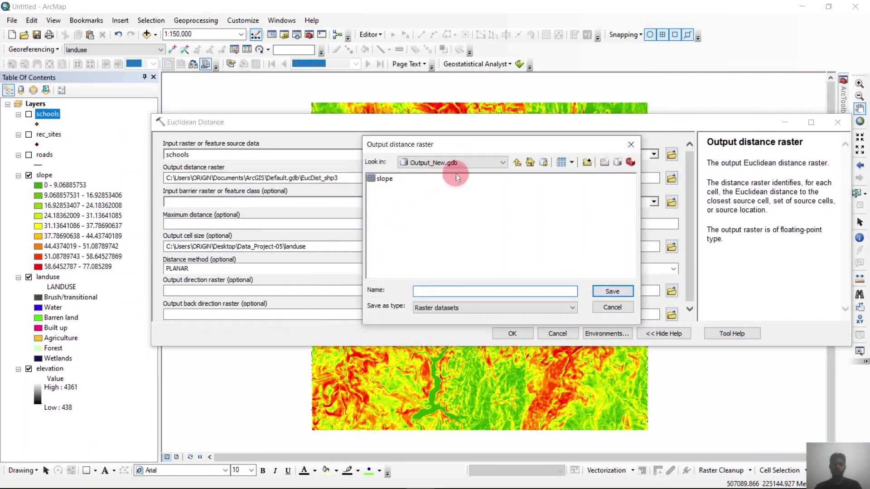
pyautogui.write('Schh')
pyautogui.click(612, 291)
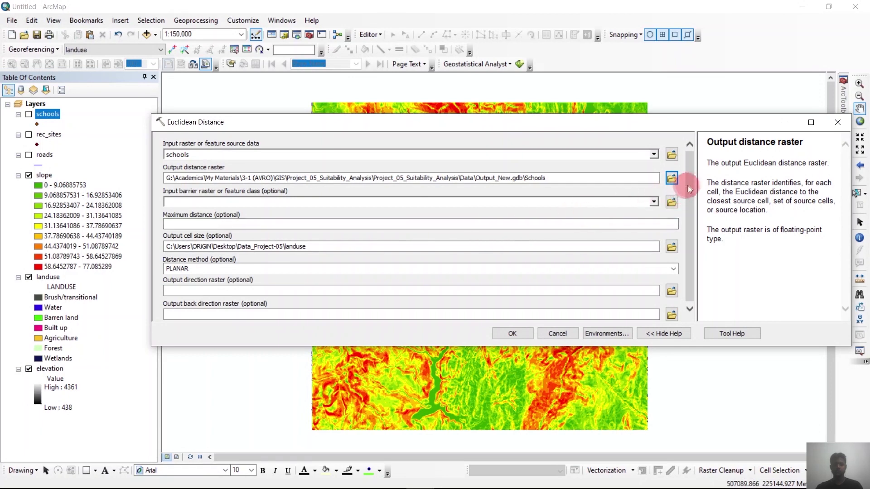
pyautogui.scroll(-1, 687, 188)
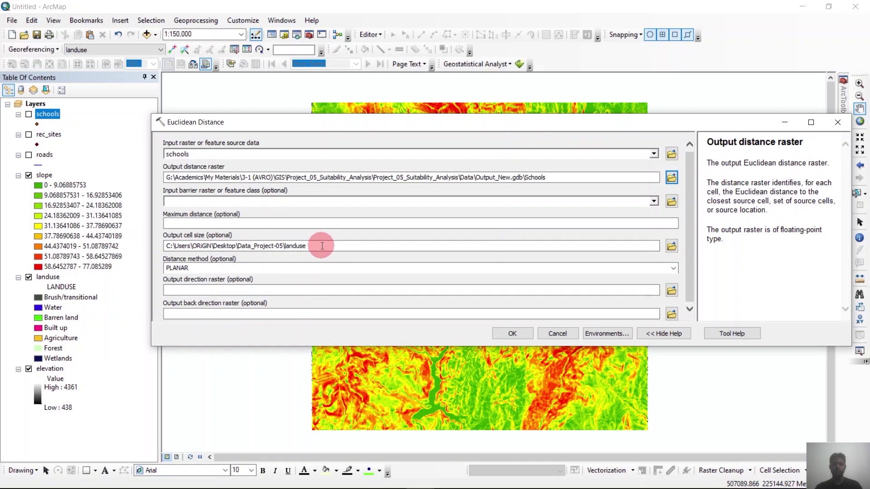
pyautogui.click(510, 333)
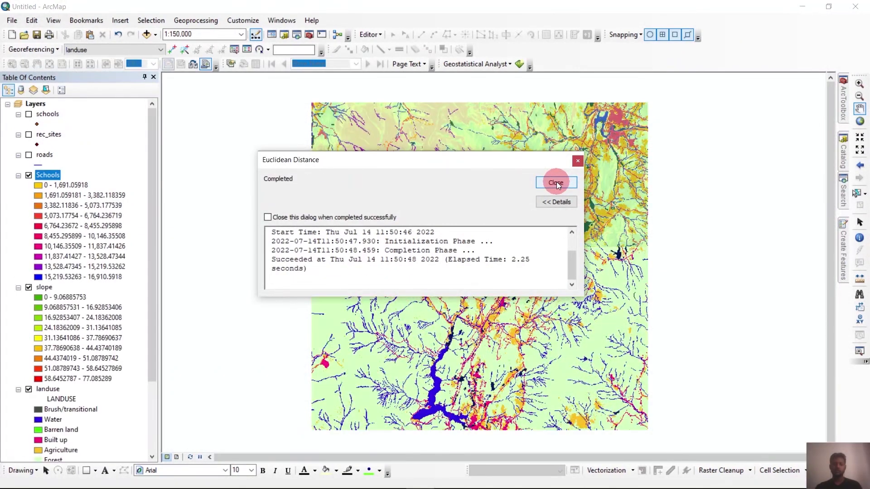
pyautogui.click(556, 182)
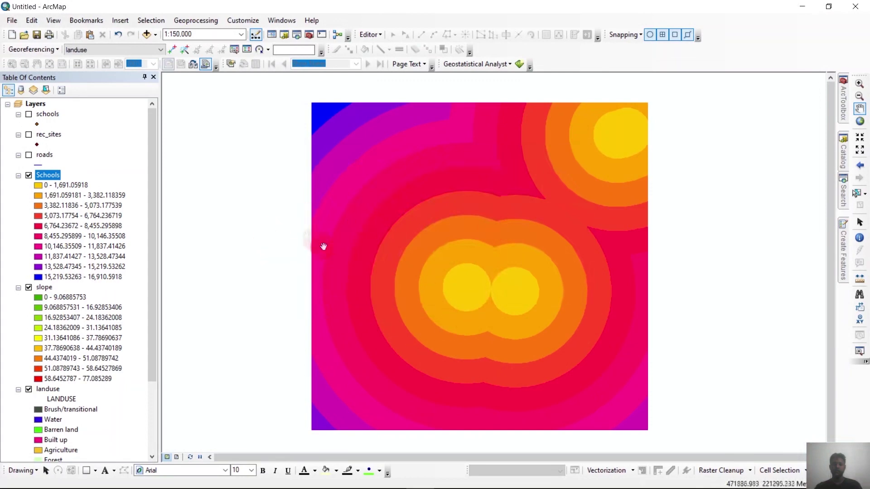
# Step: Open the Euclidean Distance (Spatial Analyst) tool again with the rec_sites layer as its source data
pyautogui.click(844, 188)
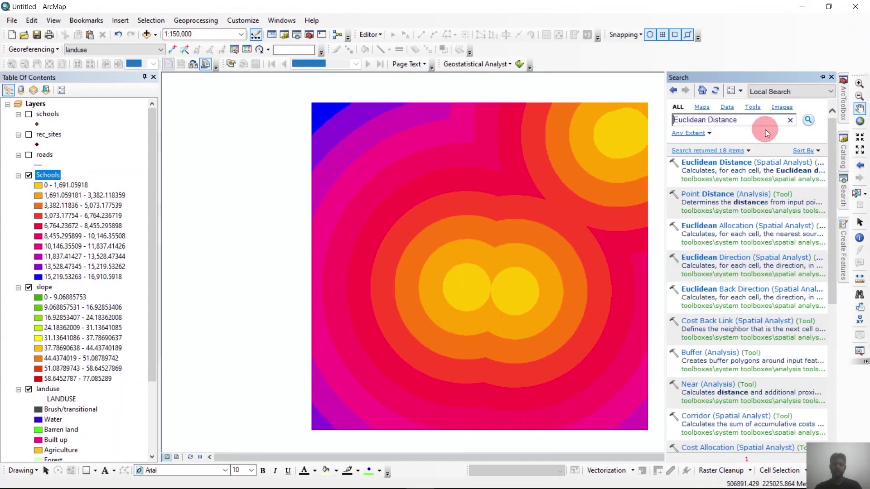
pyautogui.click(755, 162)
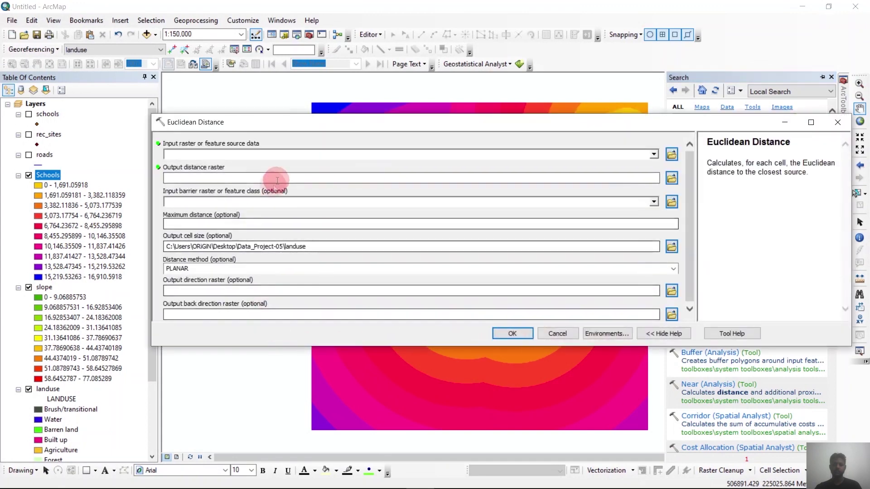
pyautogui.moveTo(49, 134); pyautogui.dragTo(247, 154)
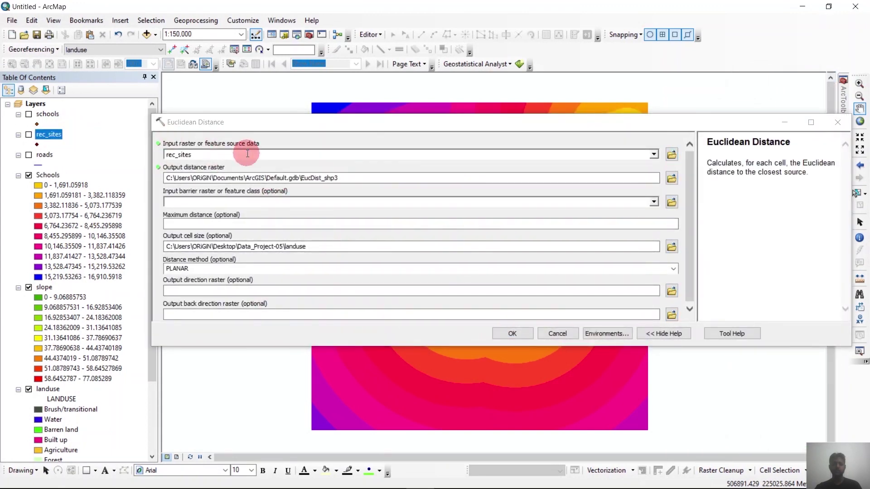
# Step: Name the rec_sites output distance raster recreation in Output_New.gdb and run the Euclidean Distance tool
pyautogui.click(672, 178)
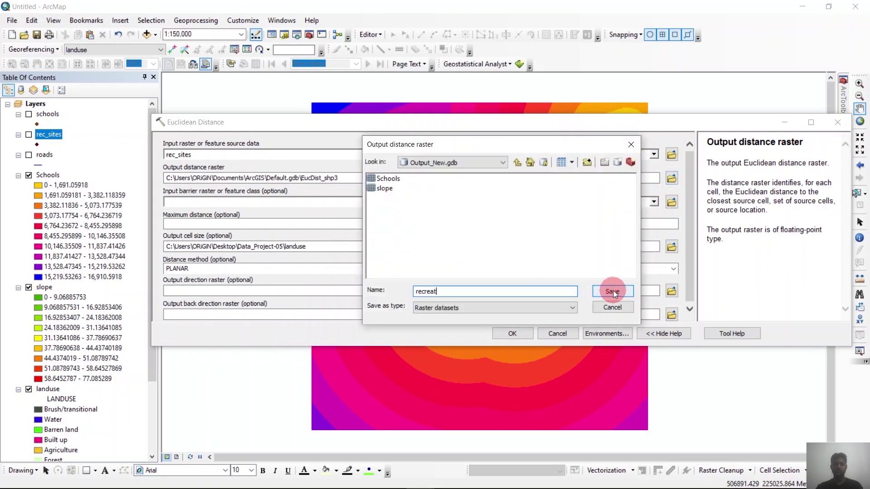
pyautogui.write('recreation')
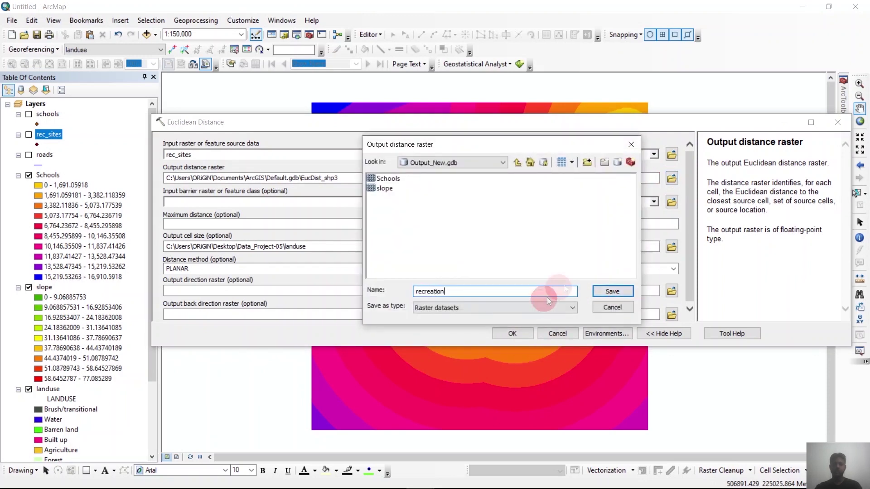
pyautogui.click(611, 292)
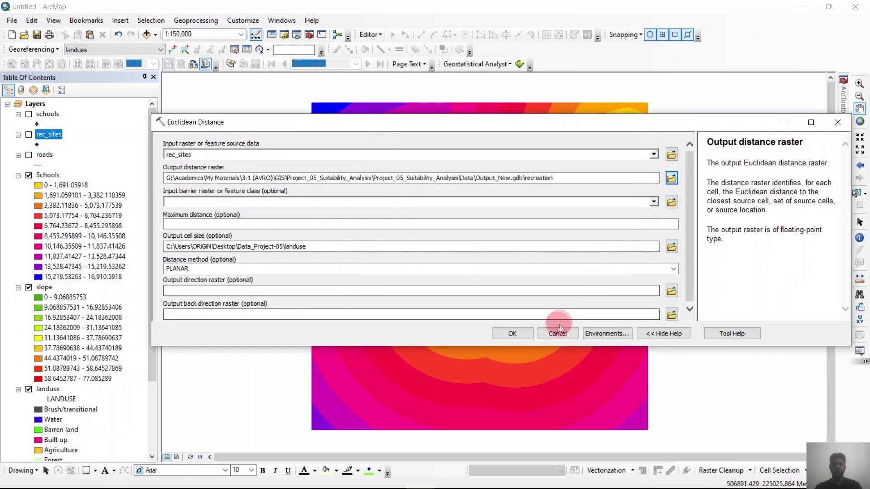
pyautogui.click(513, 333)
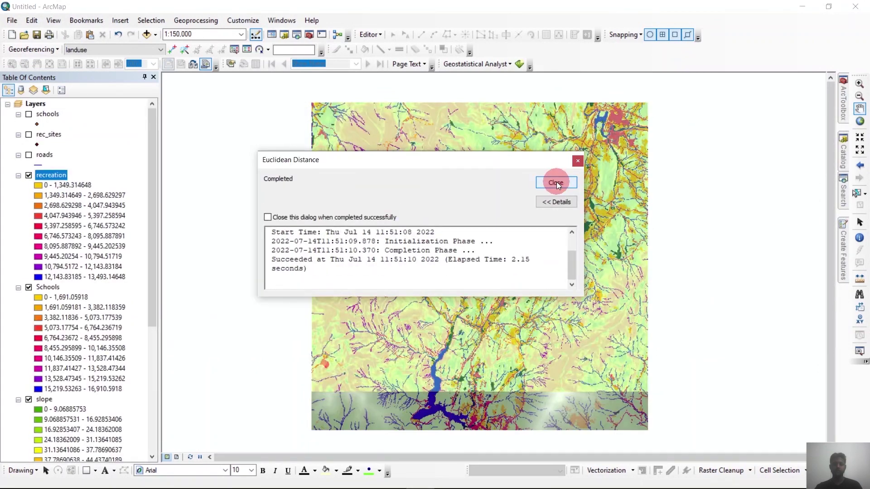
pyautogui.click(556, 182)
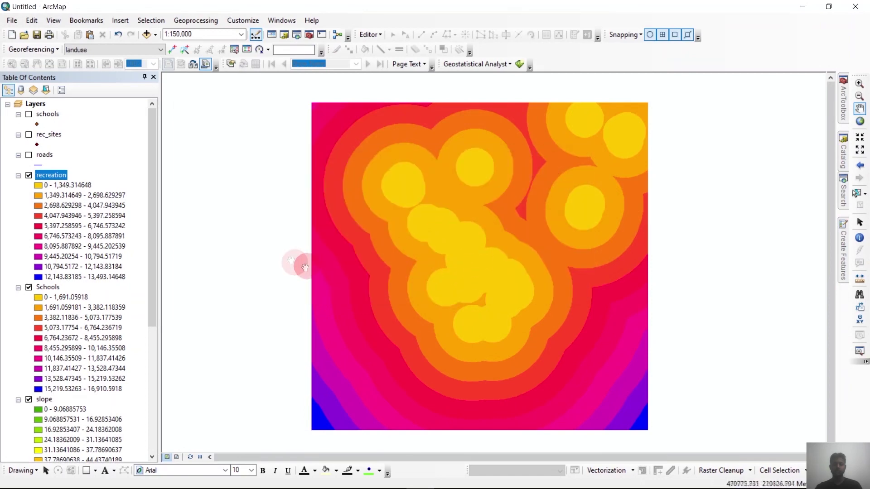
# Step: Open the Reclassify (Spatial Analyst) tool and use the recreation raster as its input
pyautogui.scroll(-5, 75, 270)
pyautogui.scroll(-2, 74, 270)
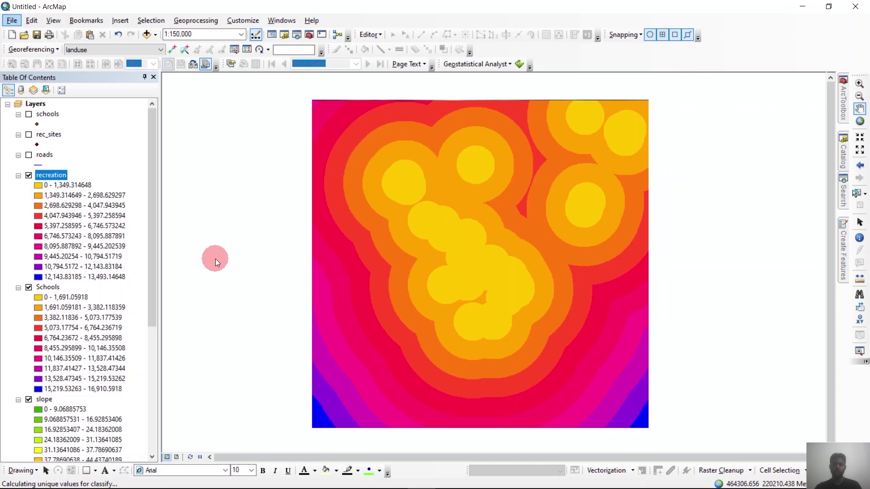
pyautogui.click(844, 194)
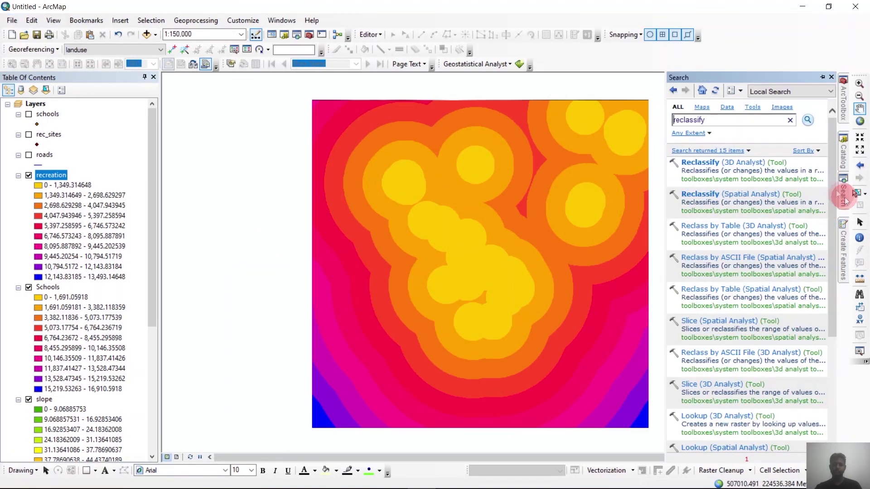
pyautogui.click(718, 195)
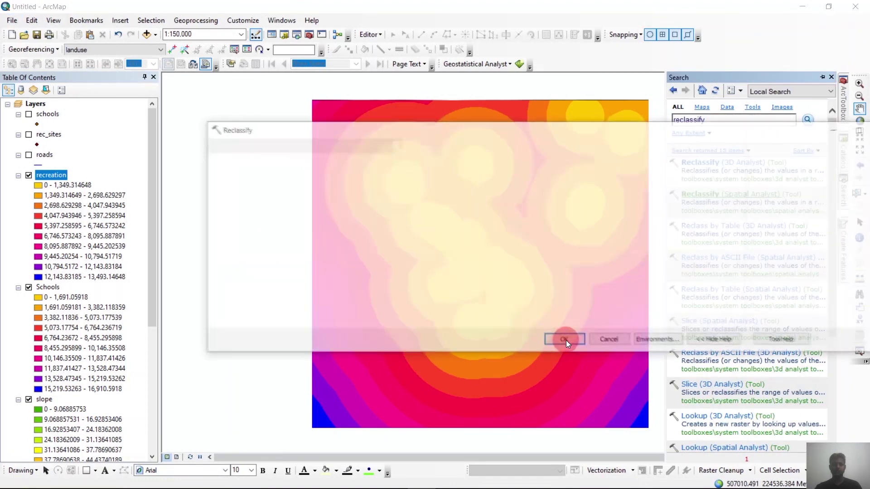
pyautogui.moveTo(79, 181); pyautogui.dragTo(245, 161)
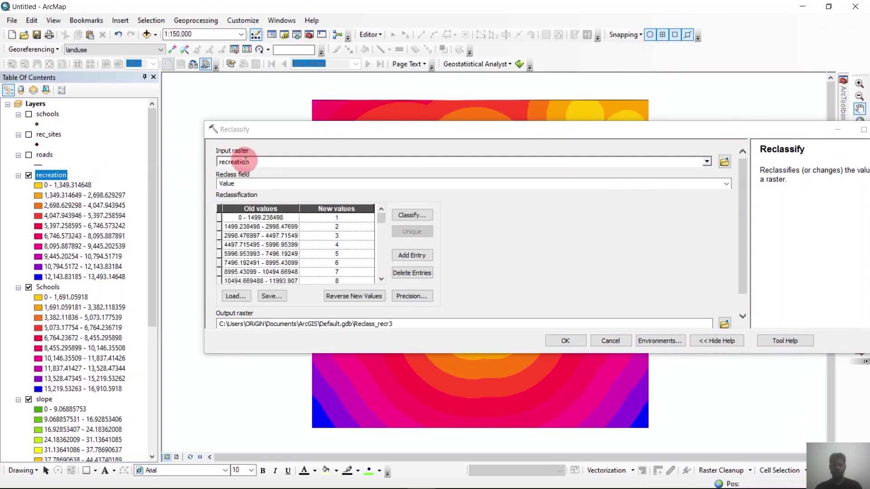
# Step: Classify the recreation distances by Equal Interval into 10 classes and reverse the new values so the nearest class gets 10
pyautogui.click(412, 216)
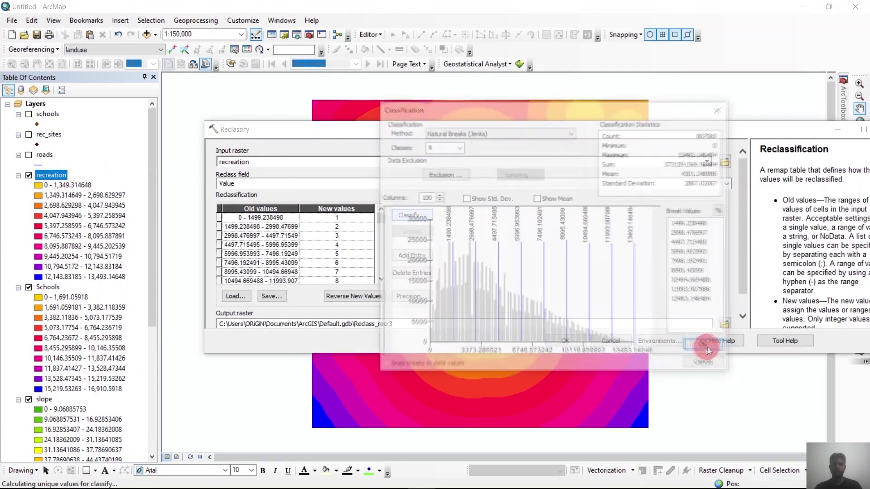
pyautogui.click(488, 133)
pyautogui.click(453, 151)
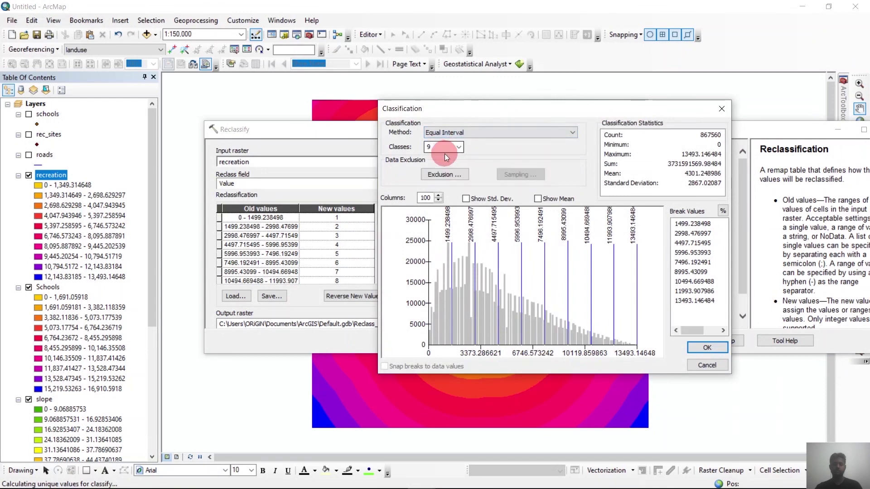
pyautogui.click(430, 146)
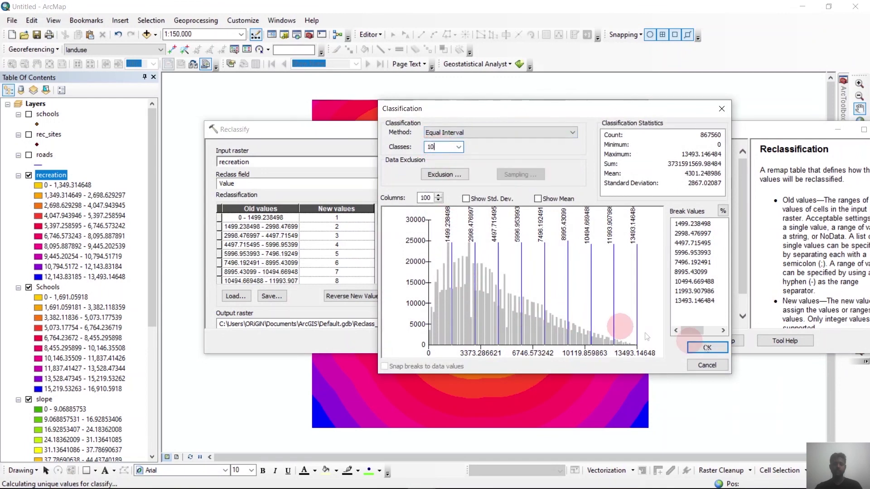
pyautogui.click(719, 349)
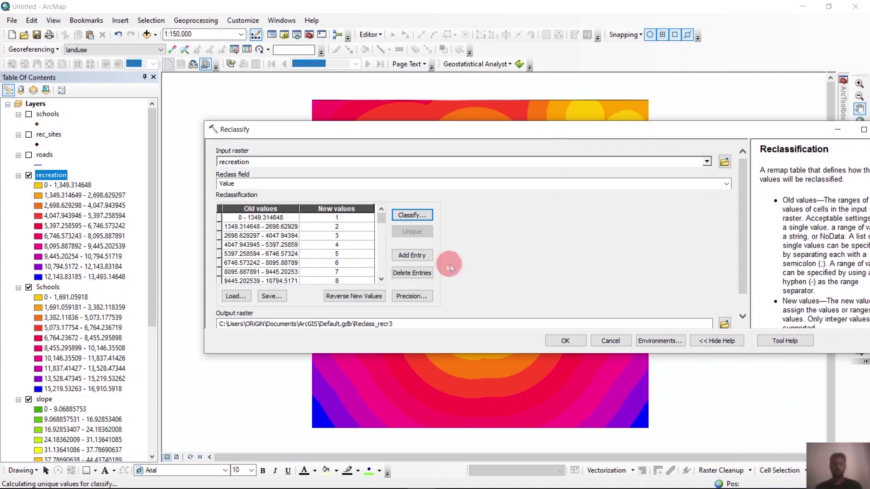
pyautogui.click(358, 296)
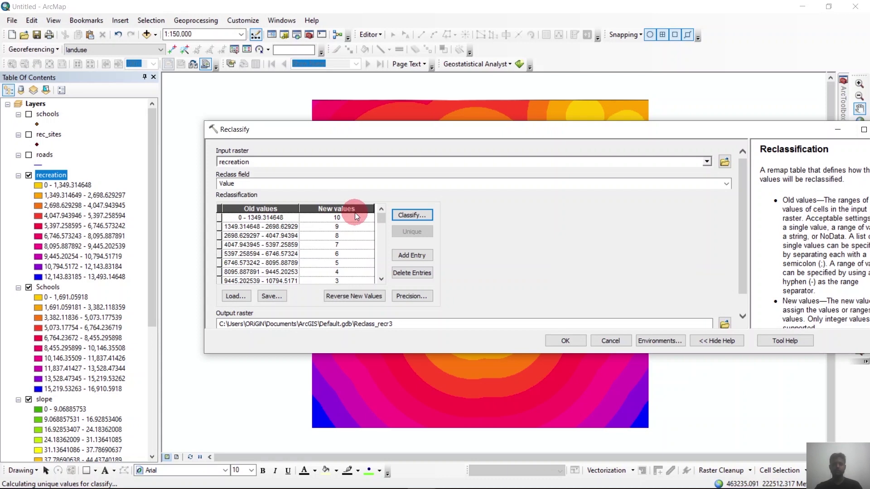
# Step: Set the reclassified output raster to Recreation_R in Output_New.gdb and run the Reclassify tool
pyautogui.click(723, 324)
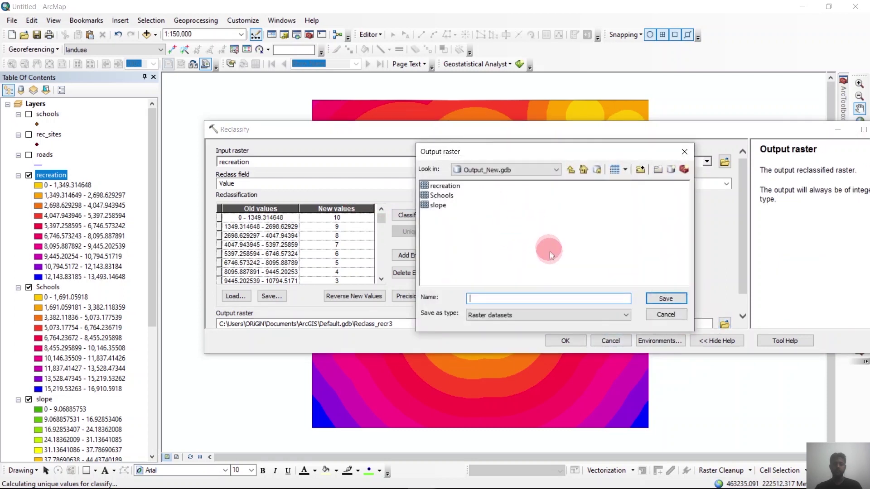
pyautogui.write('Recreation_R')
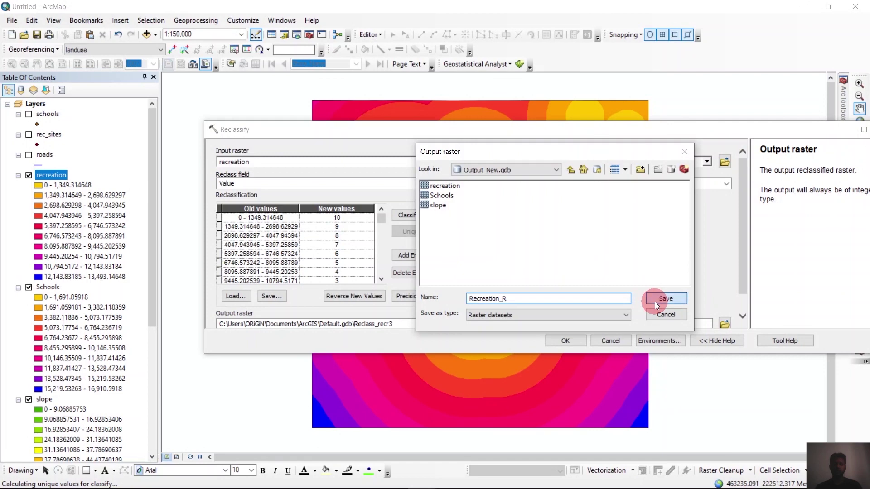
pyautogui.click(654, 302)
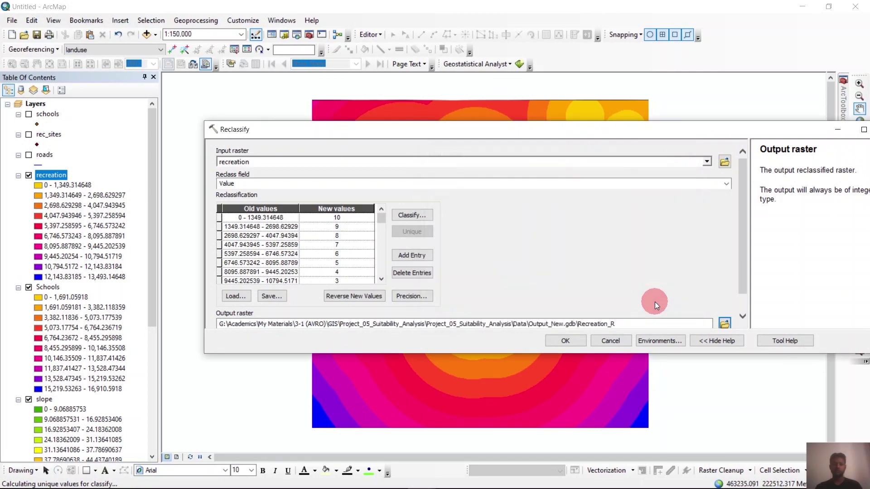
pyautogui.click(565, 340)
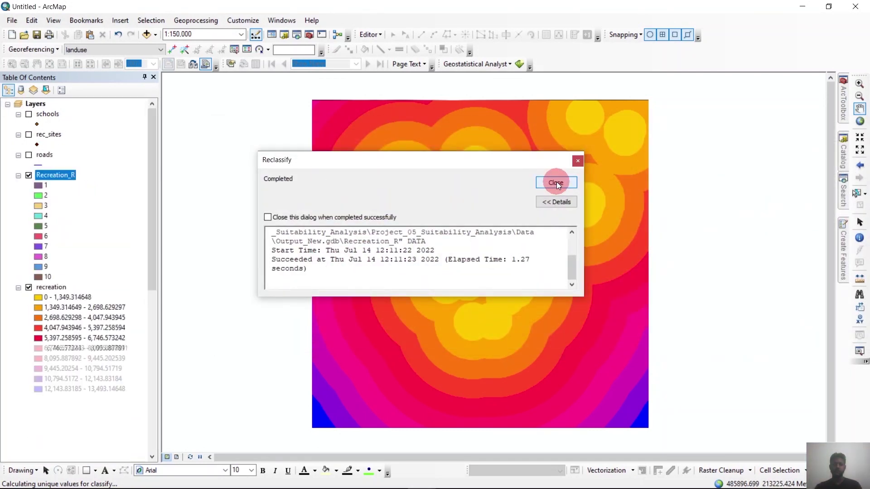
# Step: Open the Reclassify (Spatial Analyst) tool and use the Schools distance raster as its input
pyautogui.click(556, 181)
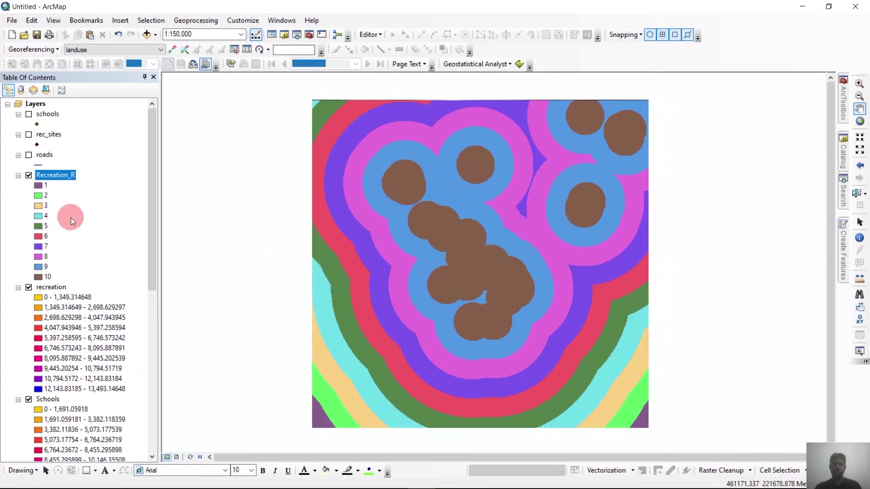
pyautogui.scroll(-3, 71, 217)
pyautogui.click(844, 195)
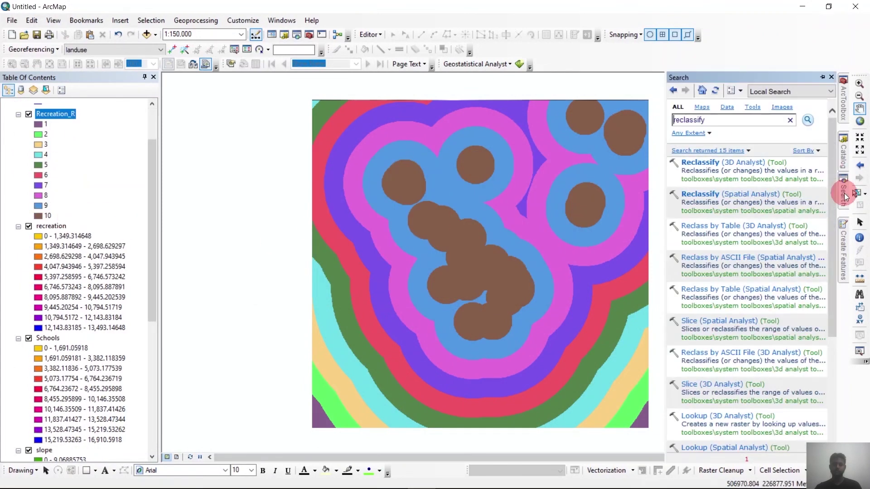
pyautogui.click(730, 194)
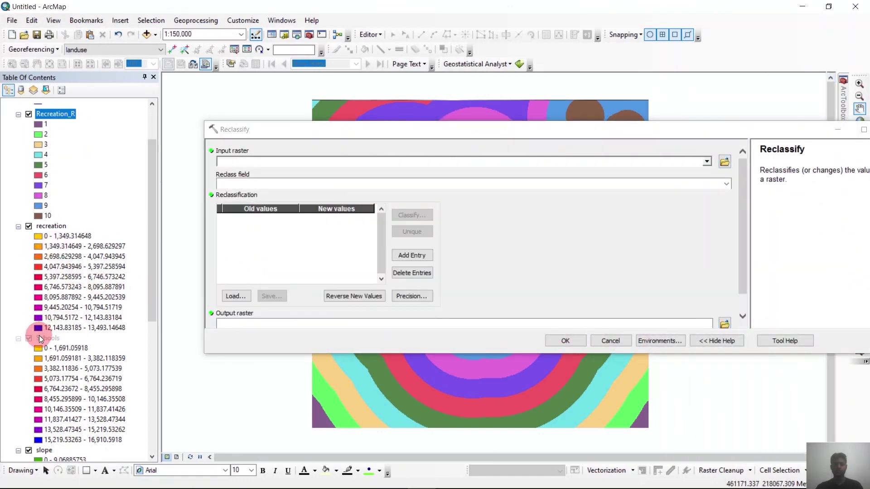
pyautogui.moveTo(40, 339); pyautogui.dragTo(308, 177)
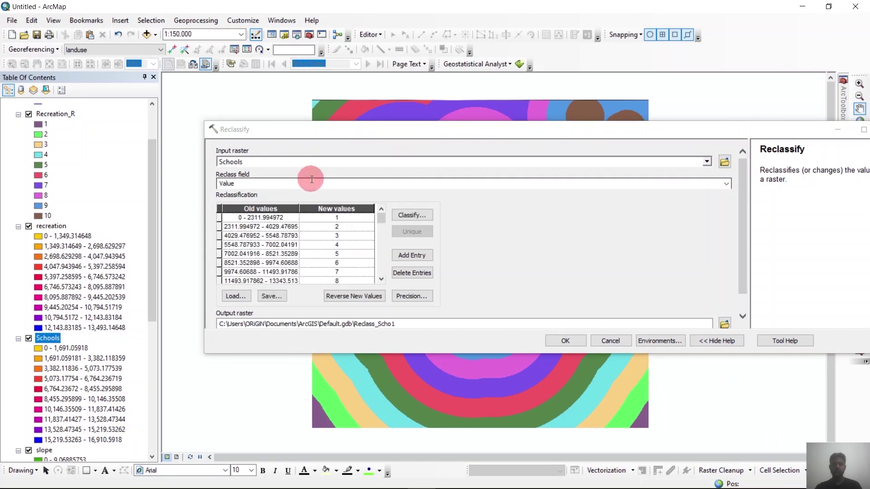
# Step: Classify the school distances by Equal Interval into 10 classes, keeping the new values ascending from the nearest class
pyautogui.click(412, 216)
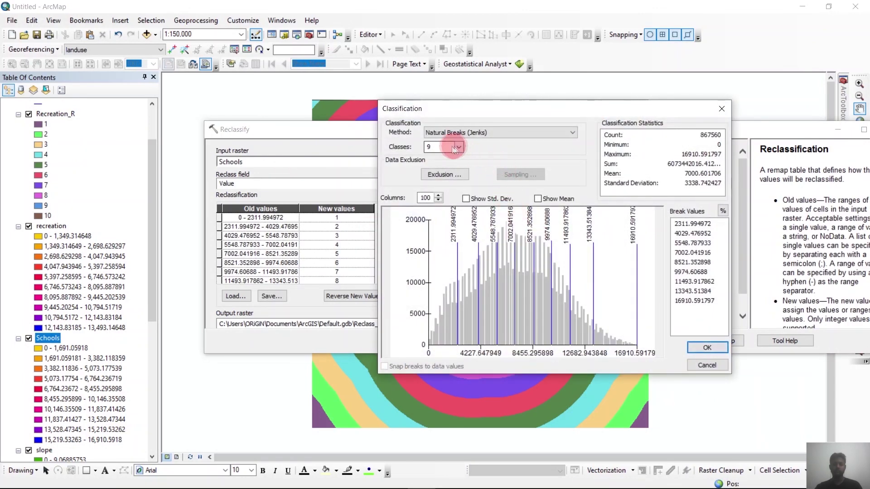
pyautogui.click(457, 146)
pyautogui.click(404, 159)
pyautogui.write('10')
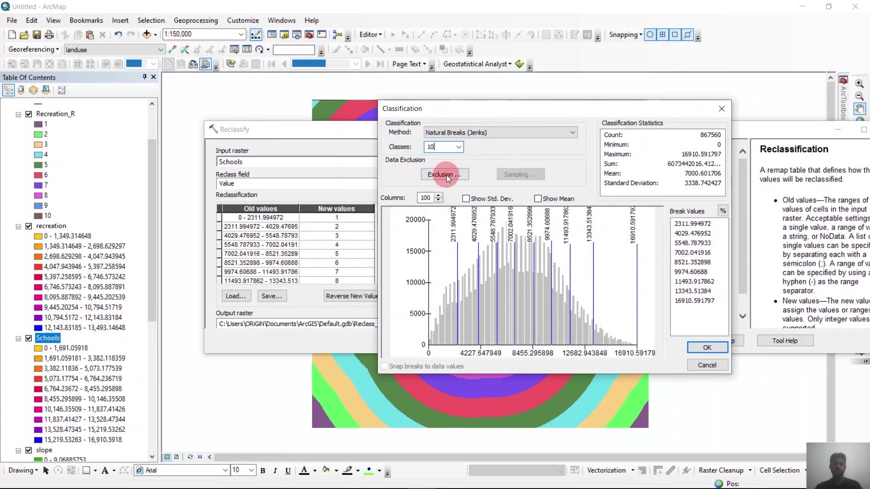
pyautogui.click(523, 133)
pyautogui.click(465, 150)
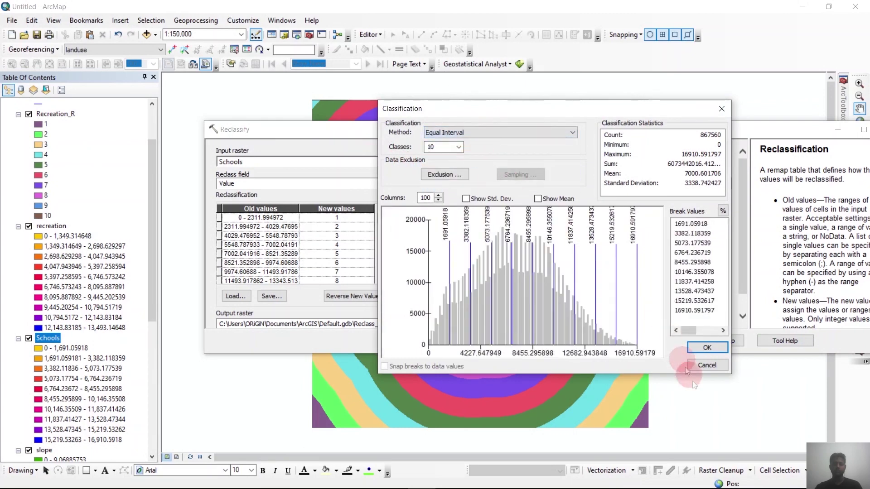
pyautogui.click(706, 347)
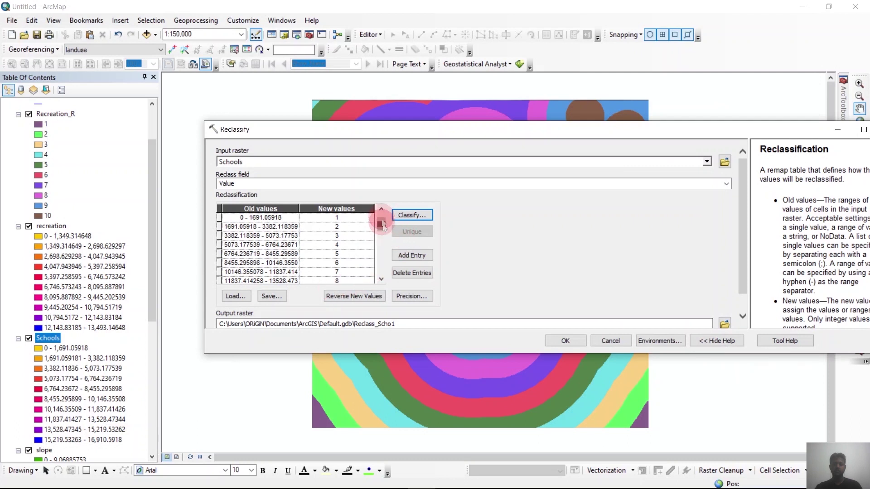
pyautogui.moveTo(381, 218)
pyautogui.mouseDown()
pyautogui.moveTo(388, 259)
pyautogui.moveTo(376, 213)
pyautogui.mouseUp()
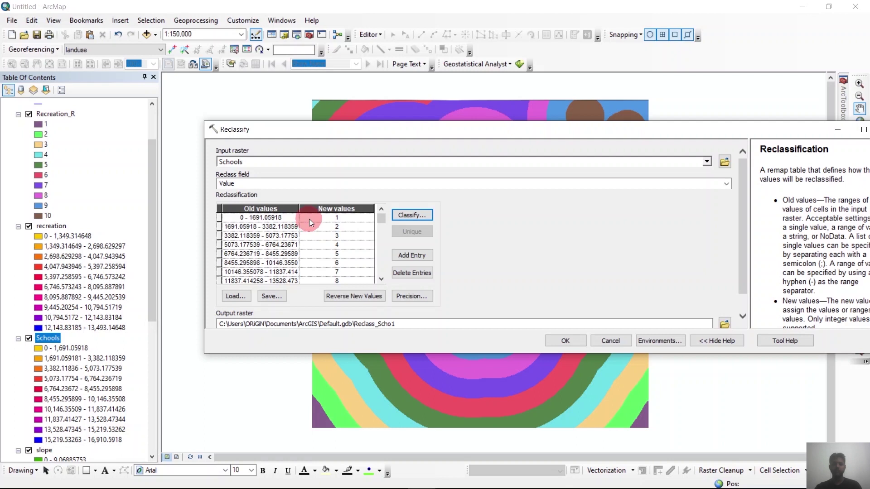
# Step: Set the reclassified output raster to School_R in Output_New.gdb and run the Reclassify tool
pyautogui.click(725, 324)
pyautogui.write('Sc')
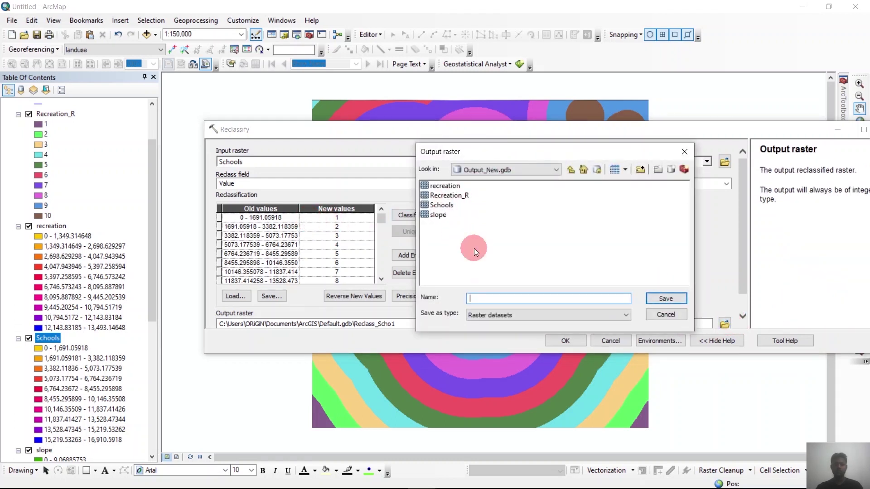
pyautogui.write('hool_R')
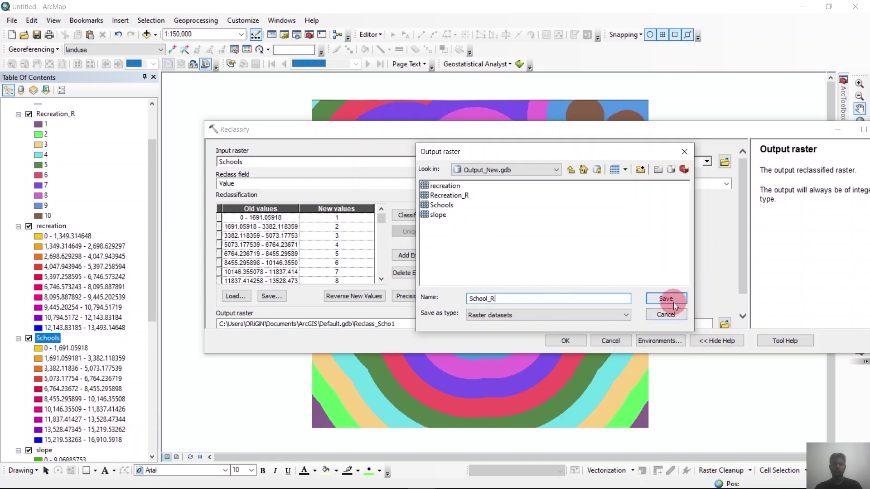
pyautogui.click(666, 299)
pyautogui.click(572, 341)
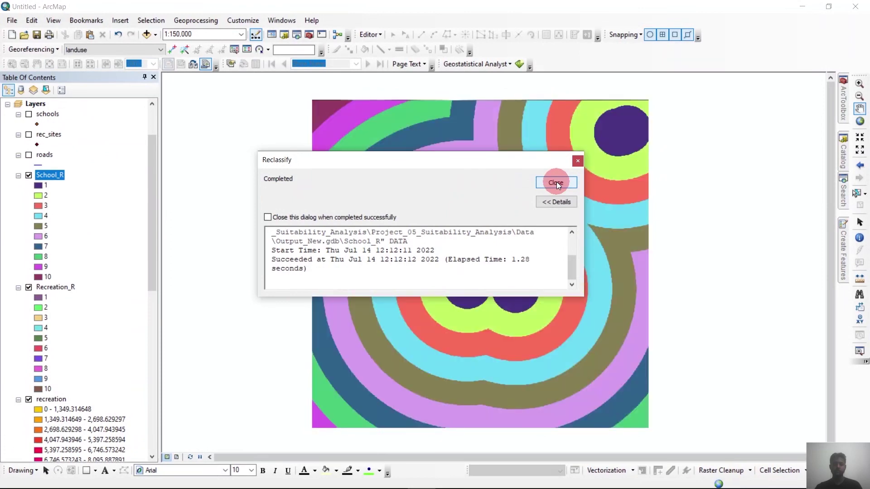
pyautogui.click(556, 183)
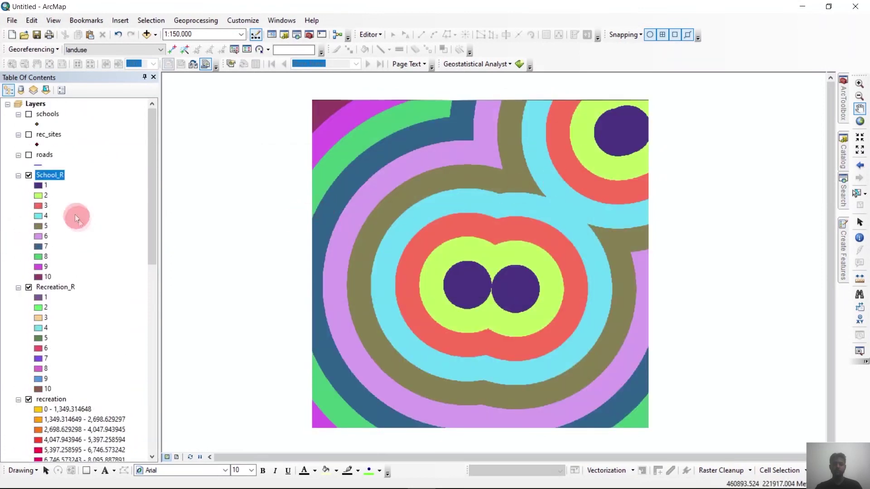
# Step: Open the Reclassify tool again and use the slope raster as its input
pyautogui.scroll(-2, 68, 209)
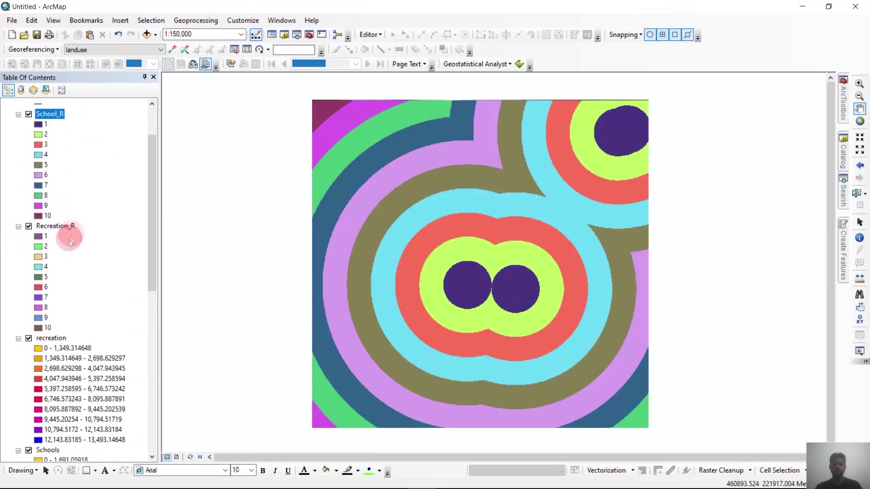
pyautogui.scroll(-10, 71, 241)
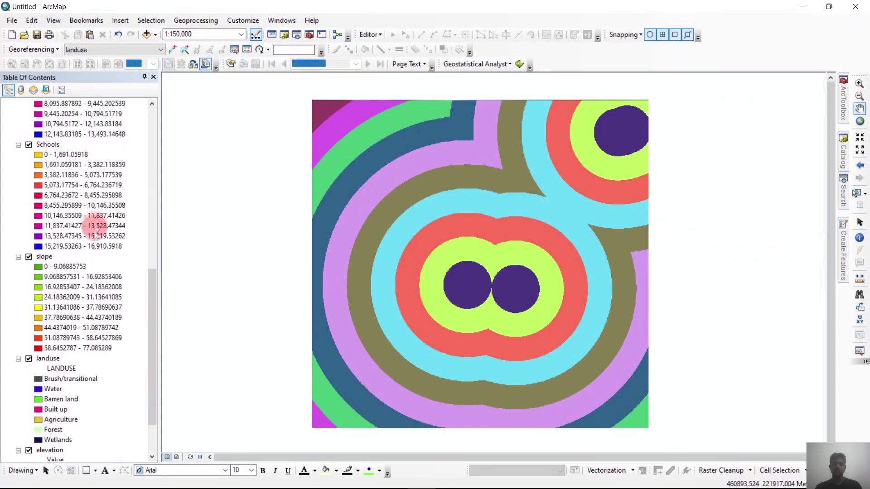
pyautogui.click(844, 182)
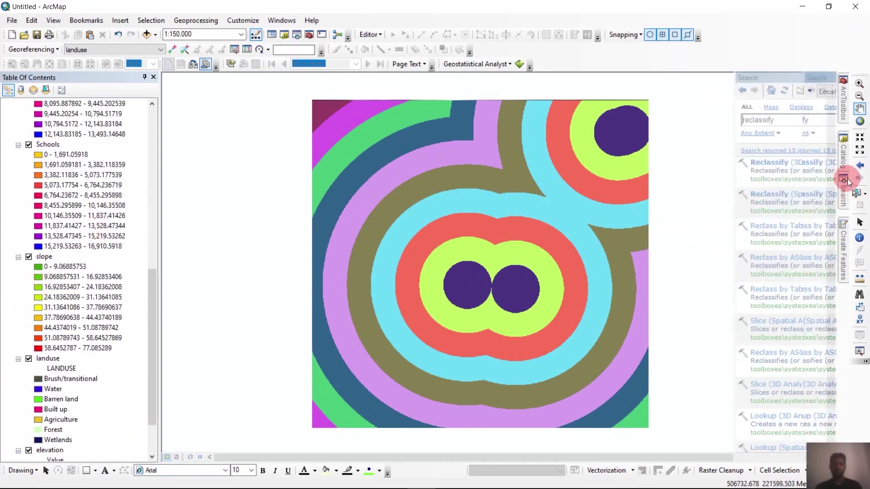
pyautogui.click(707, 193)
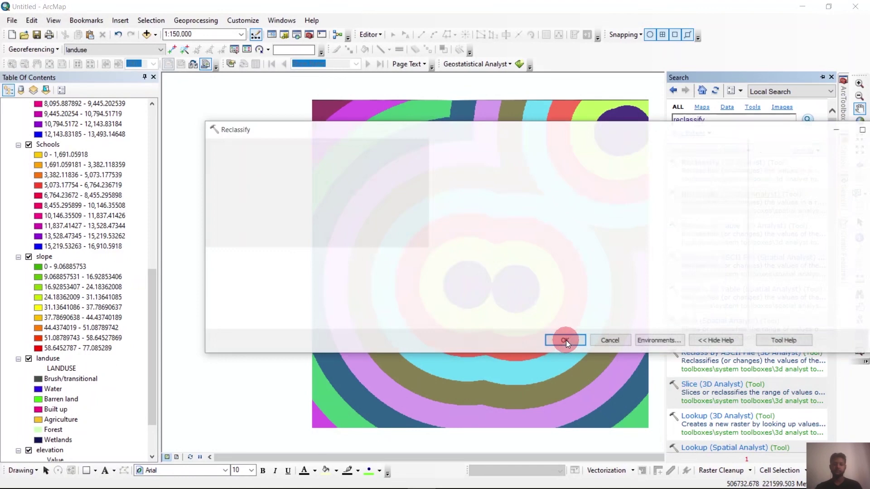
pyautogui.moveTo(44, 256); pyautogui.dragTo(366, 157)
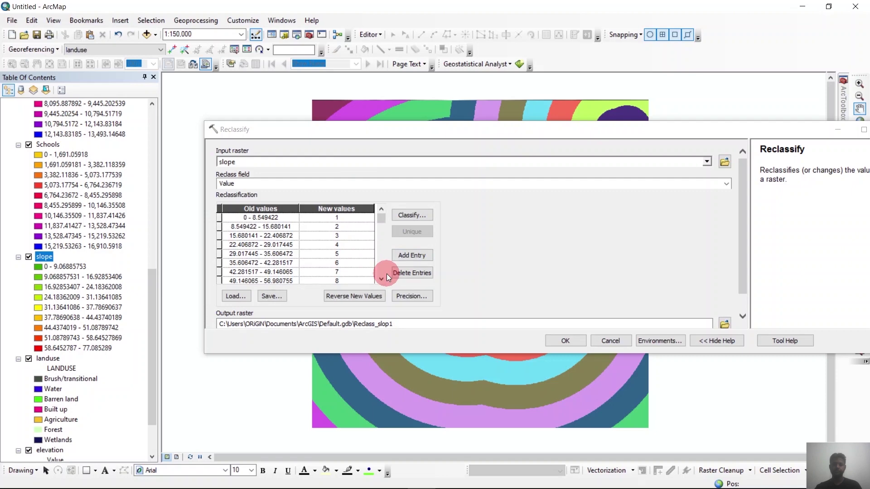
# Step: Classify the slope values by Equal Interval into 10 classes and reverse the new values so the gentlest slopes get 10
pyautogui.click(409, 214)
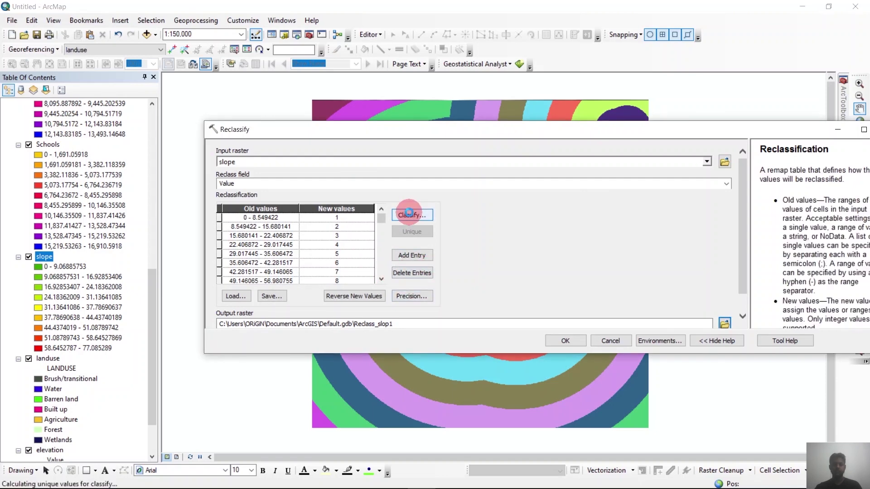
pyautogui.click(428, 146)
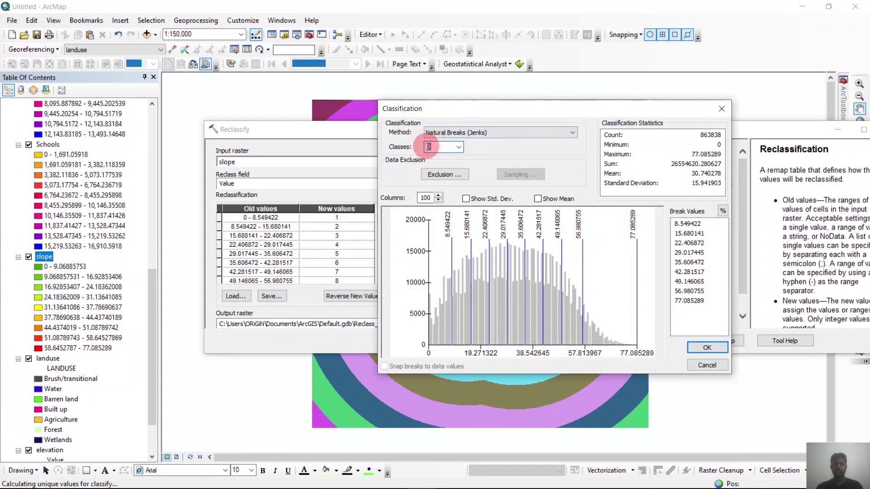
pyautogui.write('10')
pyautogui.click(504, 135)
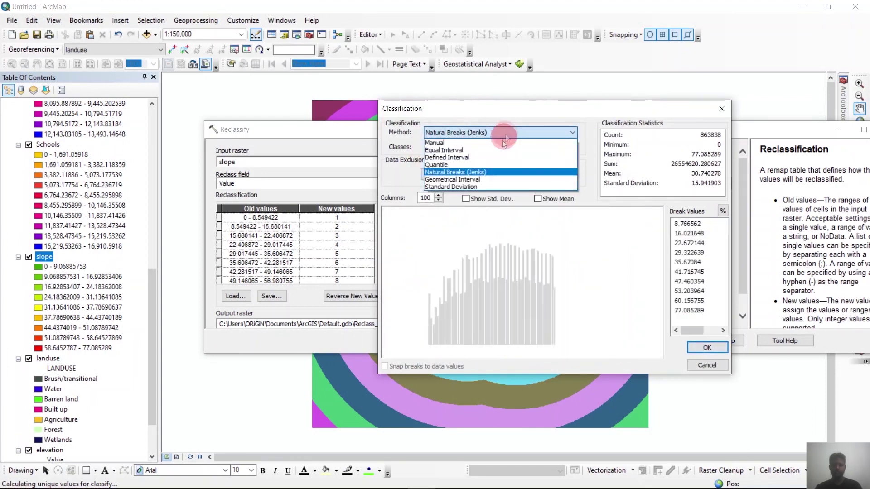
pyautogui.click(481, 150)
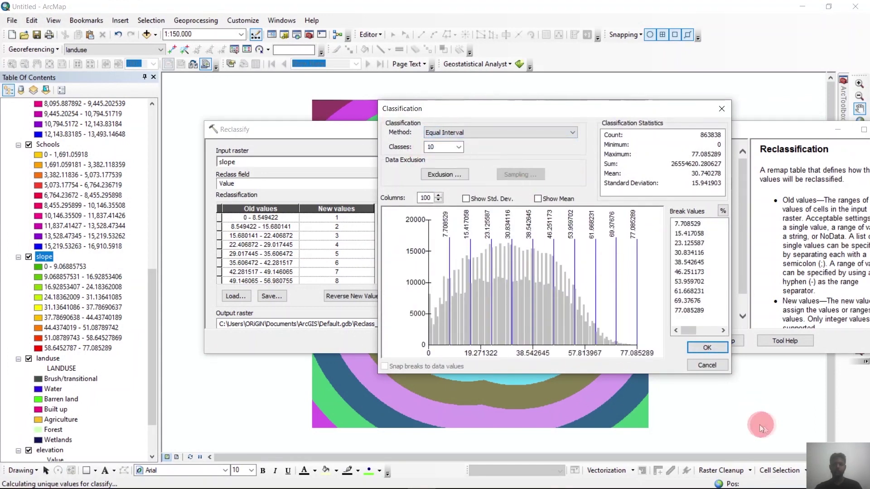
pyautogui.click(695, 347)
pyautogui.click(338, 298)
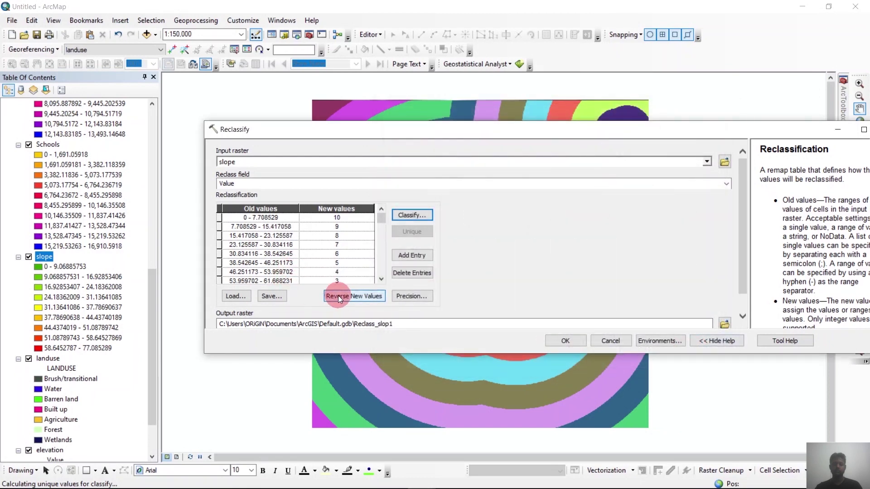
# Step: Name the reclassified slope output Slope_R in Output_New.gdb and run the Reclassify tool
pyautogui.click(725, 326)
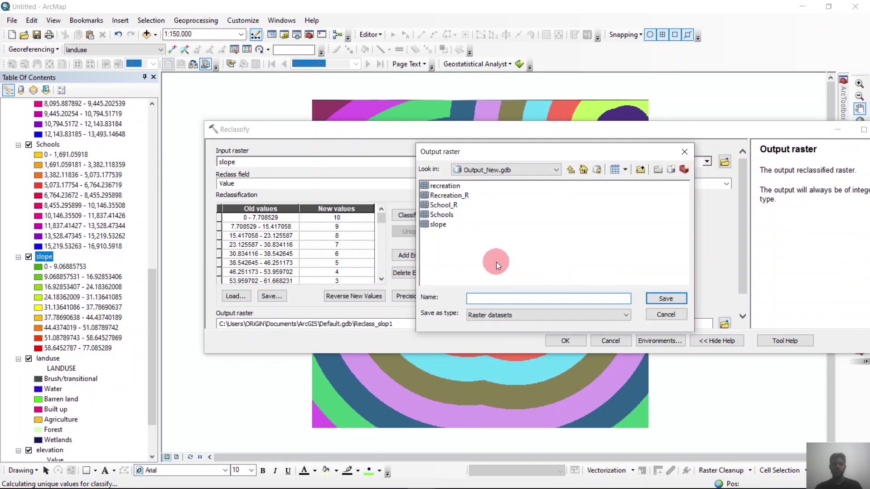
pyautogui.write('Slope')
pyautogui.press('BackSpace')
pyautogui.press('BackSpace')
pyautogui.press('BackSpace')
pyautogui.press('BackSpace')
pyautogui.write('lope_R')
pyautogui.click(666, 300)
pyautogui.click(562, 340)
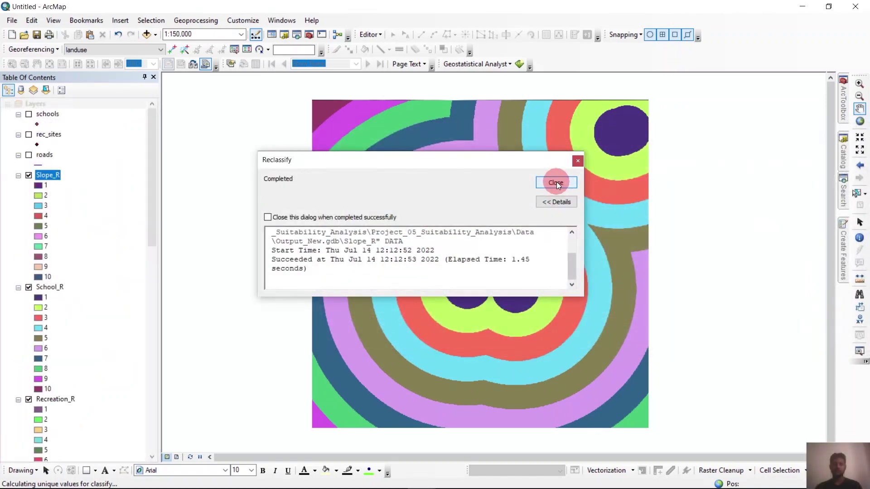
pyautogui.click(556, 182)
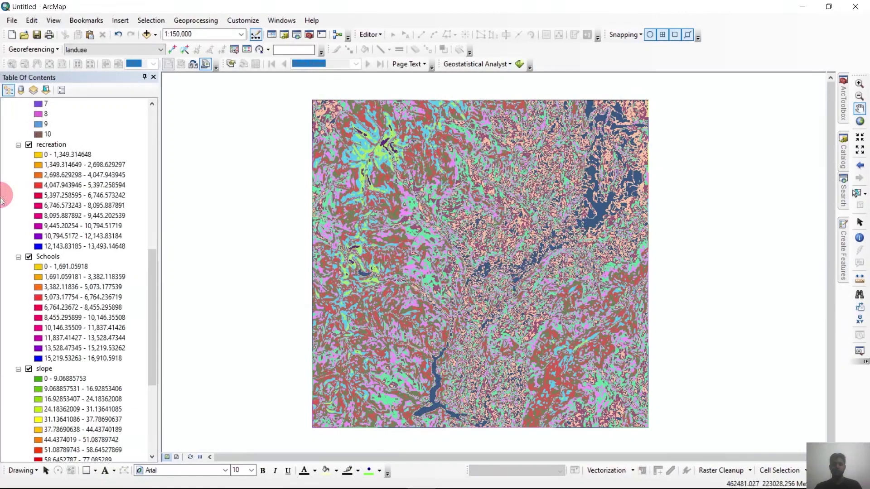
pyautogui.scroll(10, 47, 192)
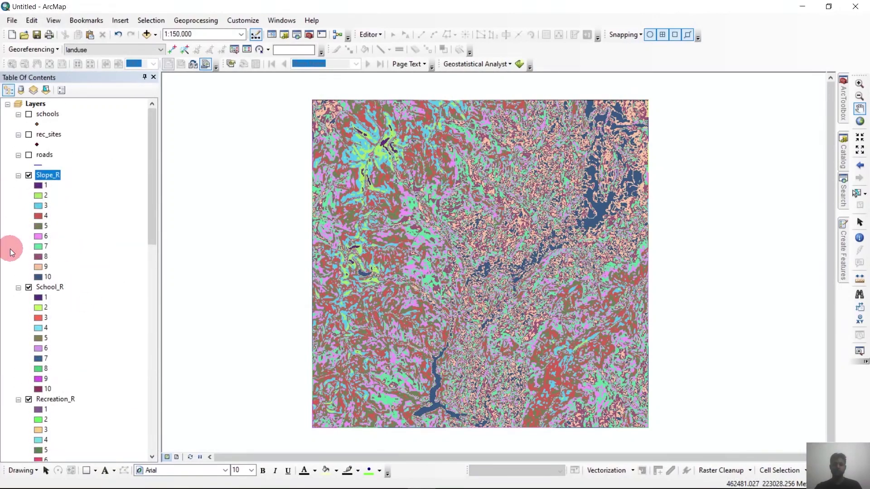
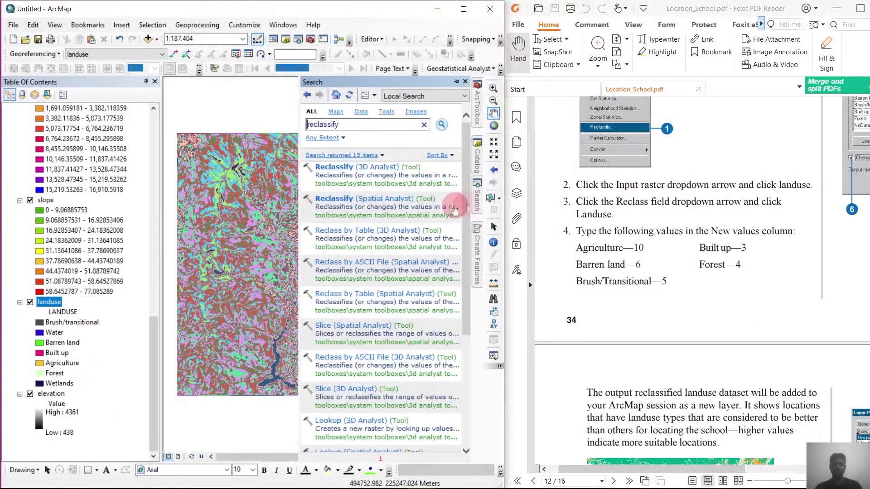
# Step: Open the Reclassify (Spatial Analyst) tool with landuse as input and fit its dialog beside the PDF instructions
pyautogui.click(398, 194)
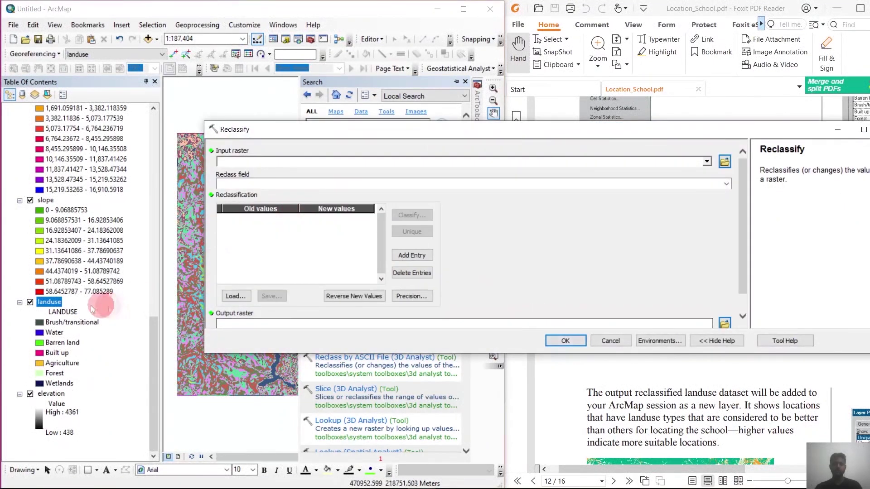
pyautogui.moveTo(49, 301); pyautogui.dragTo(320, 165)
pyautogui.moveTo(467, 137); pyautogui.dragTo(314, 170)
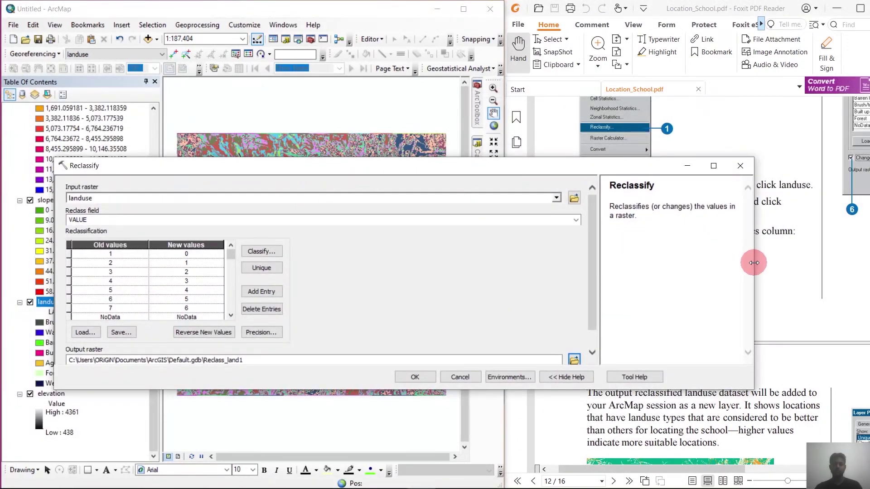
pyautogui.moveTo(752, 262); pyautogui.dragTo(470, 264)
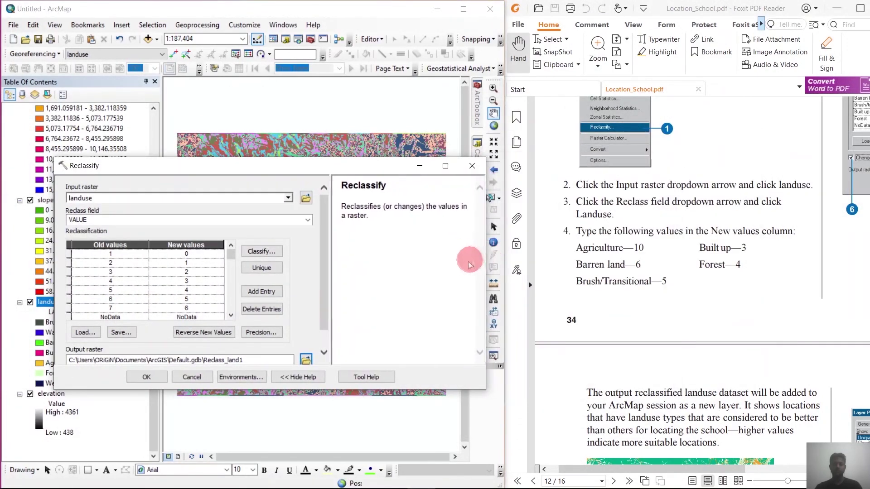
# Step: Set the reclass field of the landuse raster to LANDUSE and check the listed land-use classes
pyautogui.click(307, 220)
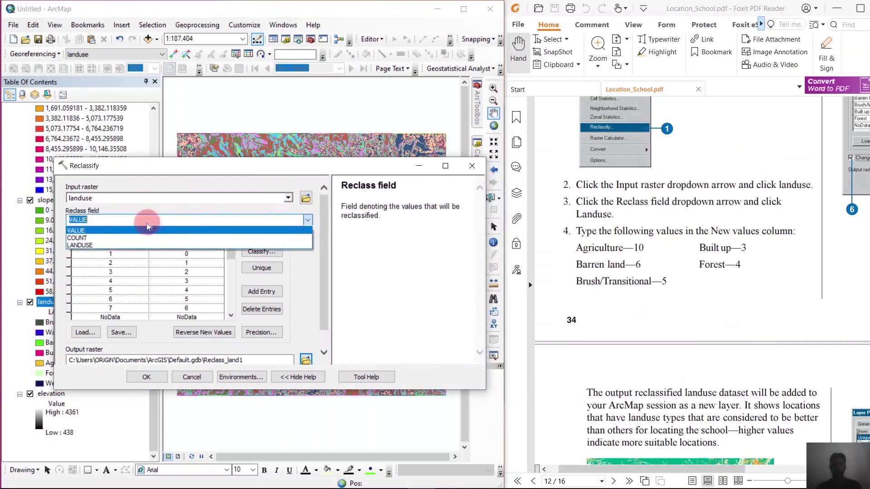
pyautogui.click(90, 245)
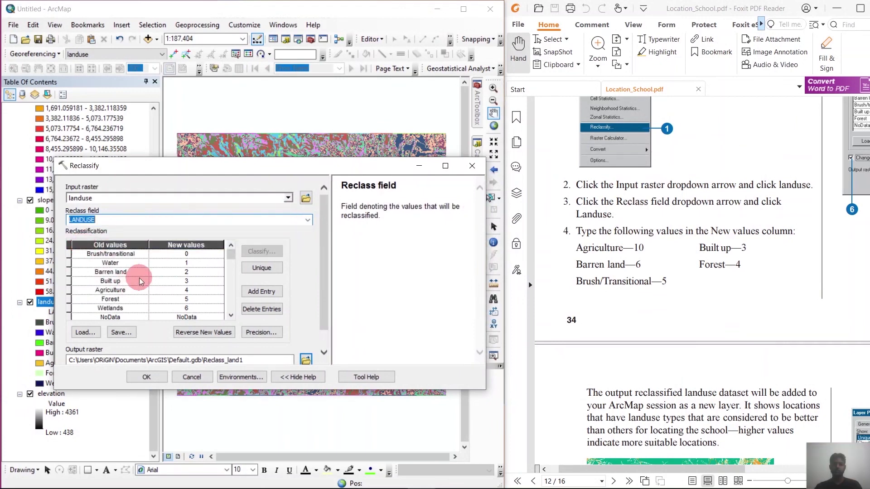
pyautogui.scroll(-1, 151, 278)
pyautogui.scroll(1, 151, 278)
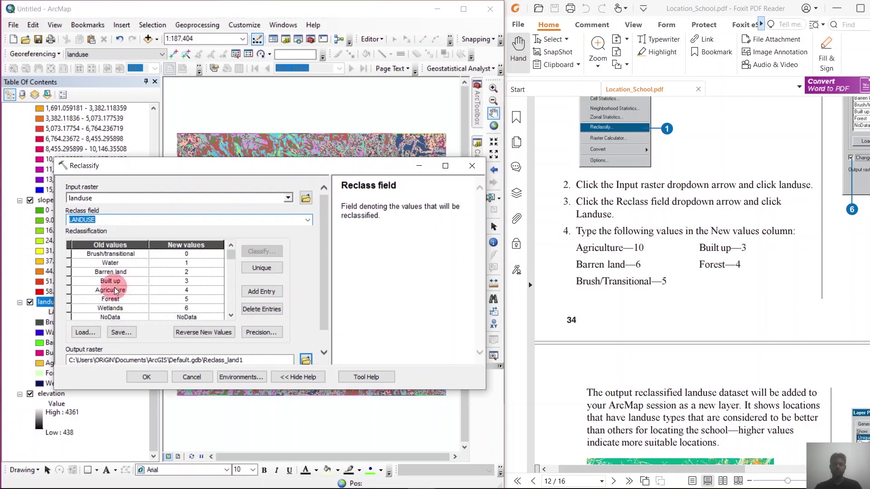
# Step: Set the new values to Brush/transitional 5, Barren land 6, Built up 3, Agriculture 10 and Forest 4
pyautogui.click(188, 255)
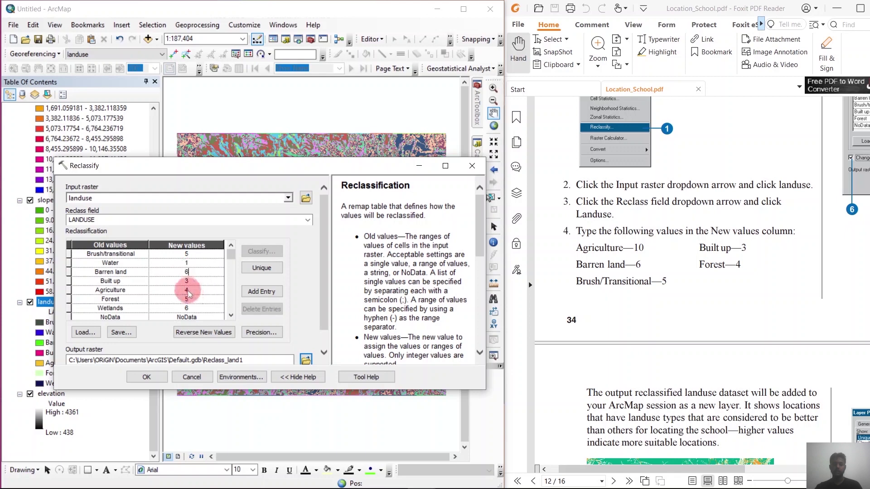
pyautogui.click(190, 281)
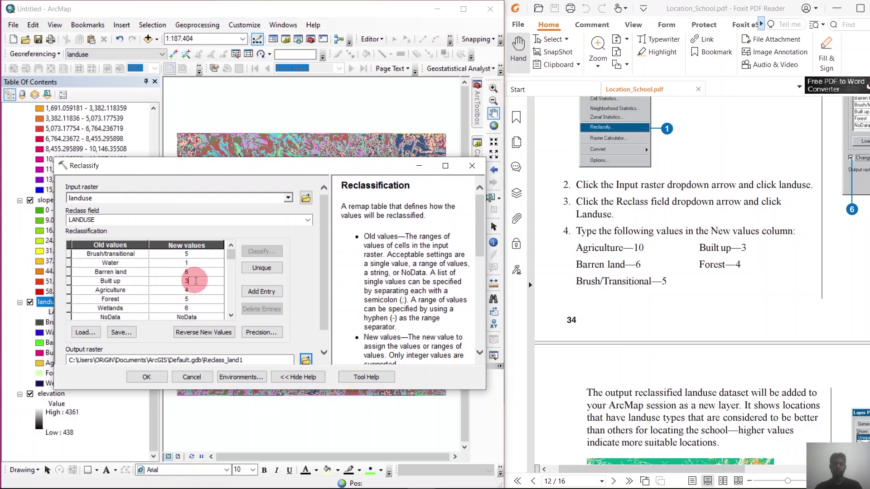
pyautogui.click(196, 293)
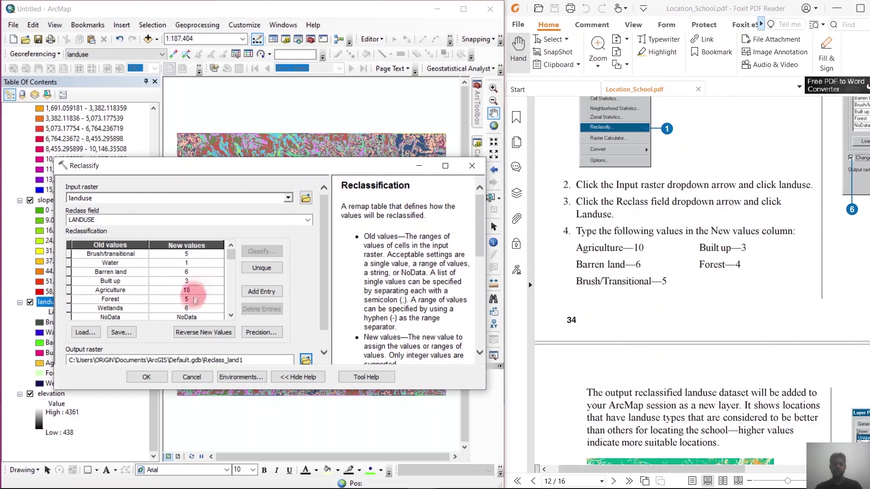
pyautogui.click(193, 299)
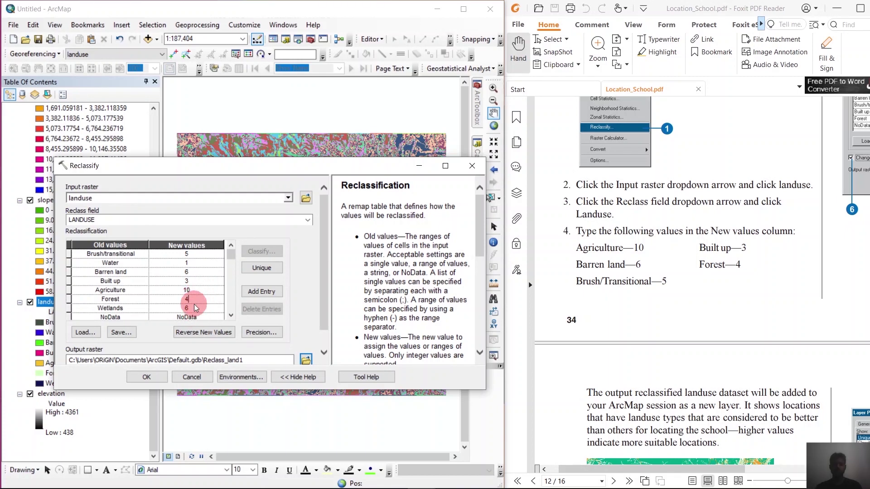
# Step: Delete the Wetlands and Water entries from the reclassification table
pyautogui.click(193, 307)
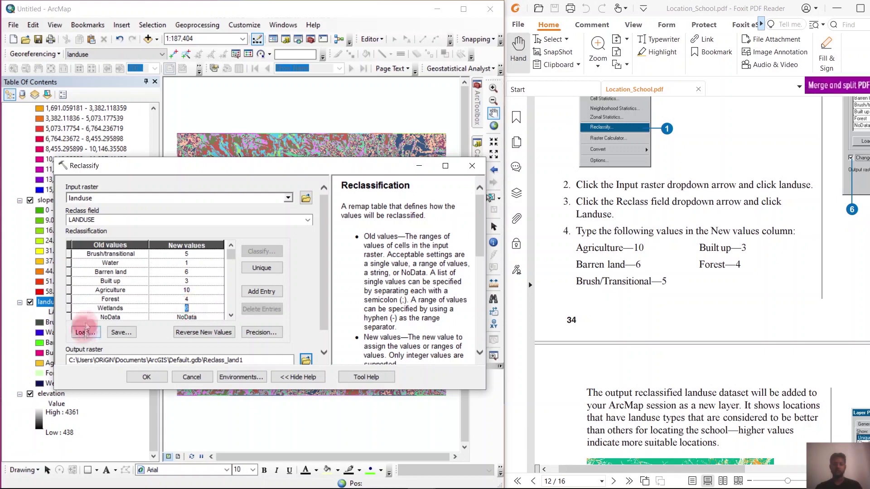
pyautogui.click(68, 307)
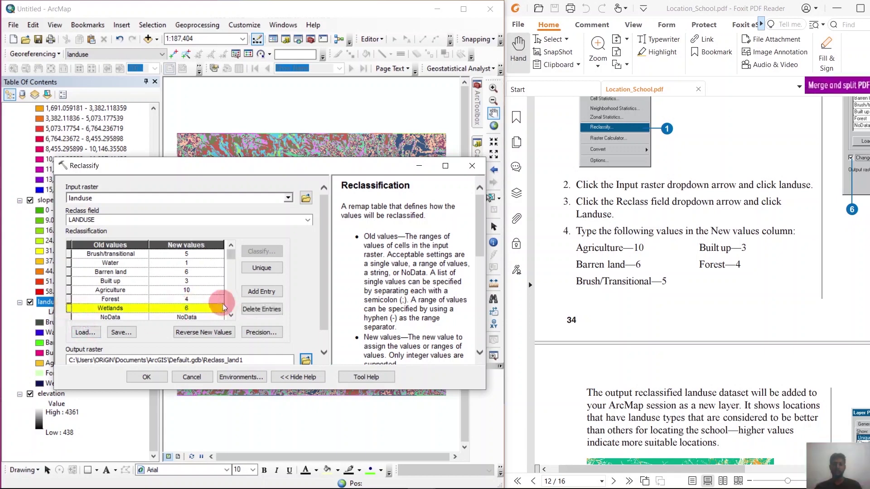
pyautogui.click(248, 312)
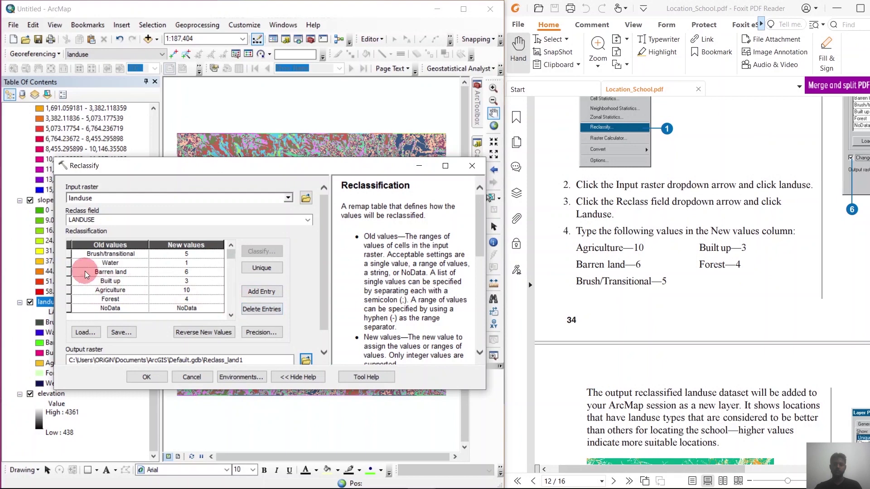
pyautogui.click(69, 263)
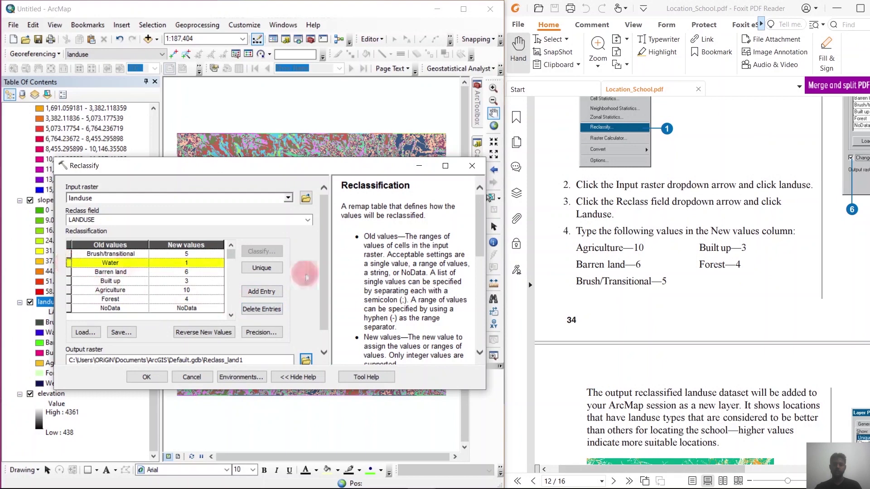
pyautogui.click(258, 311)
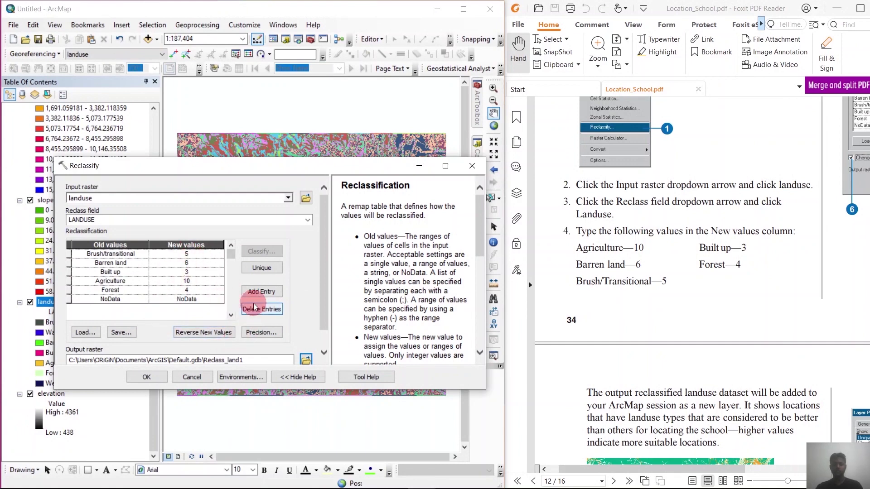
# Step: Name the reclassified land-use output Land_R in Output_New.gdb, run the Reclassify tool and dismiss its completion report
pyautogui.click(307, 359)
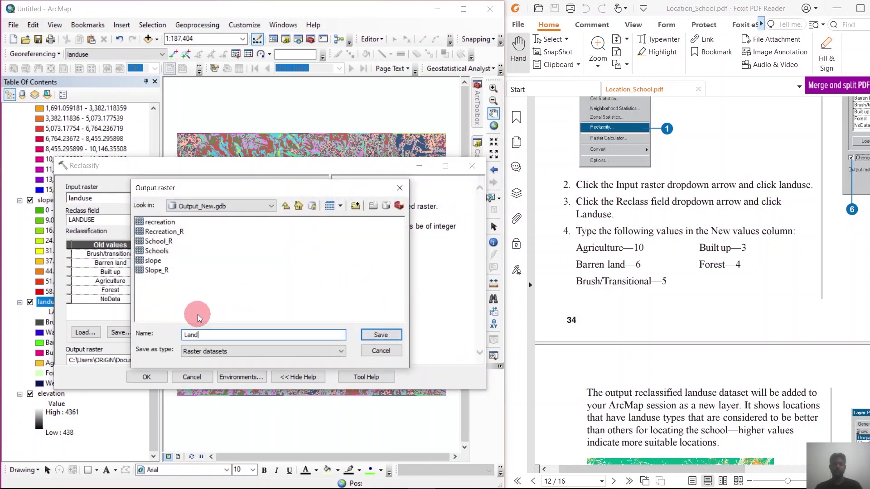
pyautogui.write('Land_R')
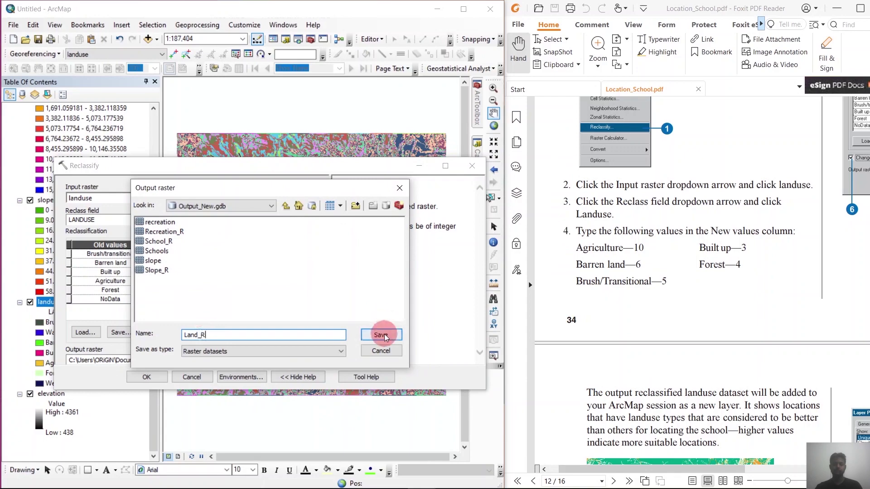
pyautogui.click(380, 335)
pyautogui.click(150, 377)
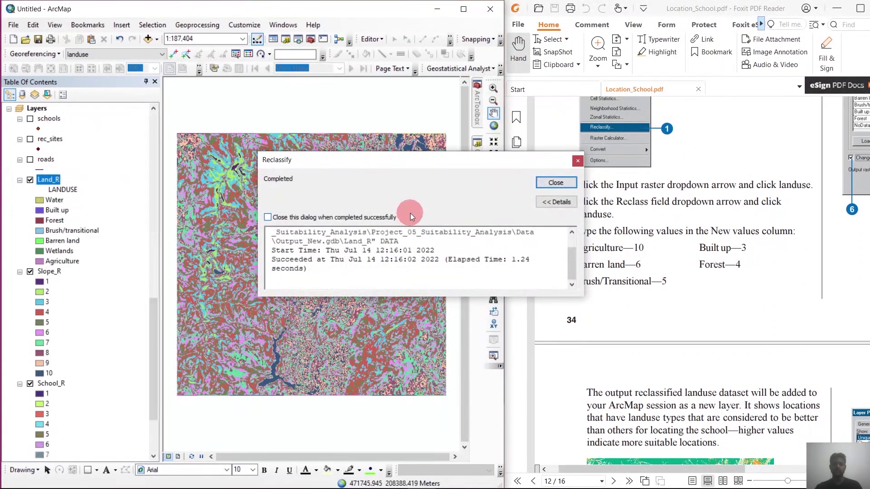
pyautogui.click(570, 187)
# Step: Examine the value assigned to each land-use class in the attribute table of Land_R, and close the table
pyautogui.scroll(-15, 103, 287)
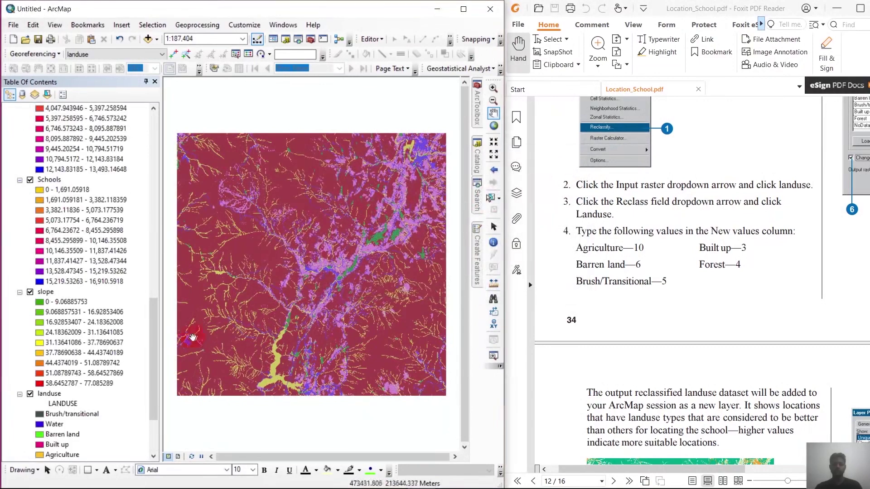
pyautogui.scroll(15, 105, 281)
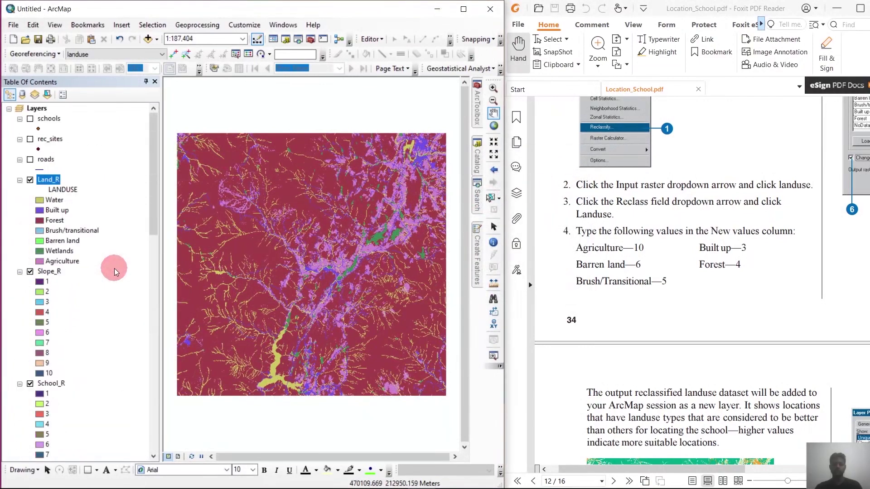
pyautogui.rightClick(50, 180)
pyautogui.click(93, 215)
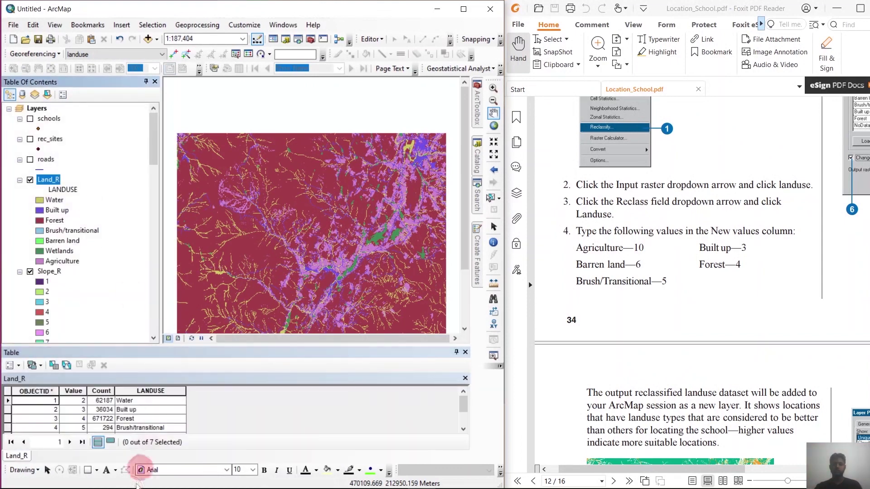
pyautogui.scroll(2, 103, 421)
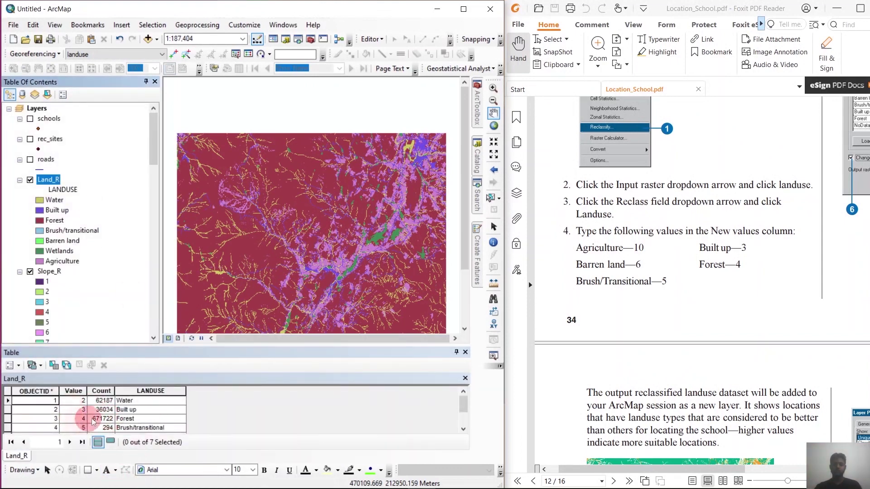
pyautogui.scroll(-2, 100, 416)
pyautogui.scroll(2, 100, 416)
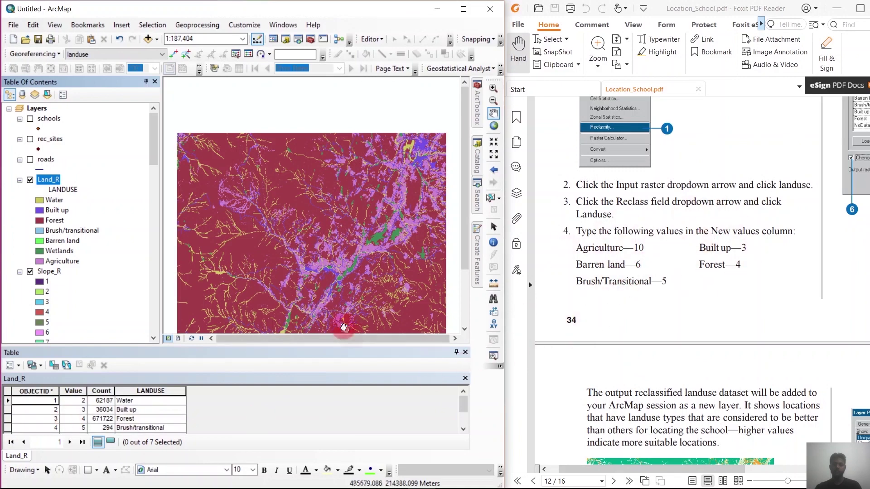
pyautogui.click(466, 352)
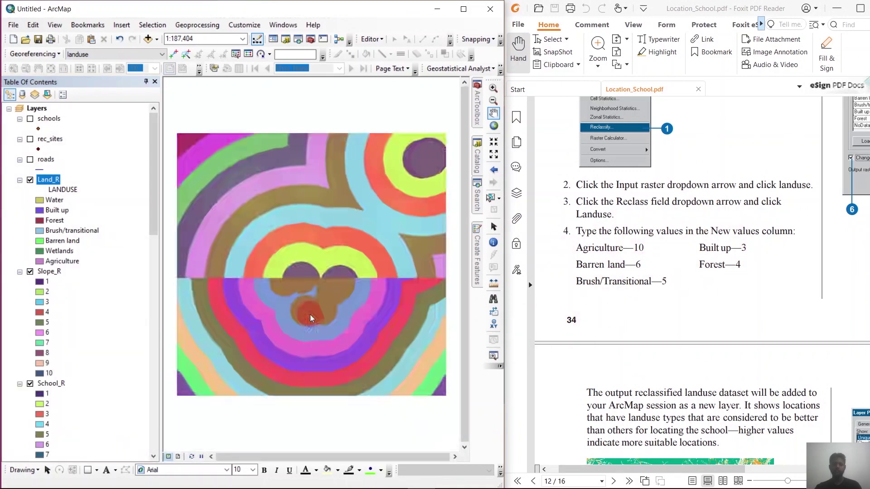
# Step: Search for "Raster calculator", open the Raster Calculator (Spatial Analyst) tool and position its dialog over the map
pyautogui.scroll(-1, 284, 304)
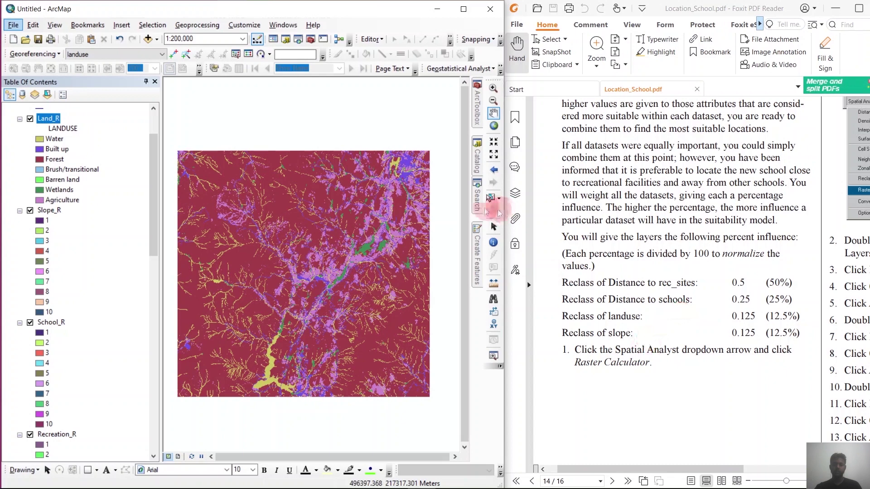
pyautogui.click(477, 208)
pyautogui.click(347, 124)
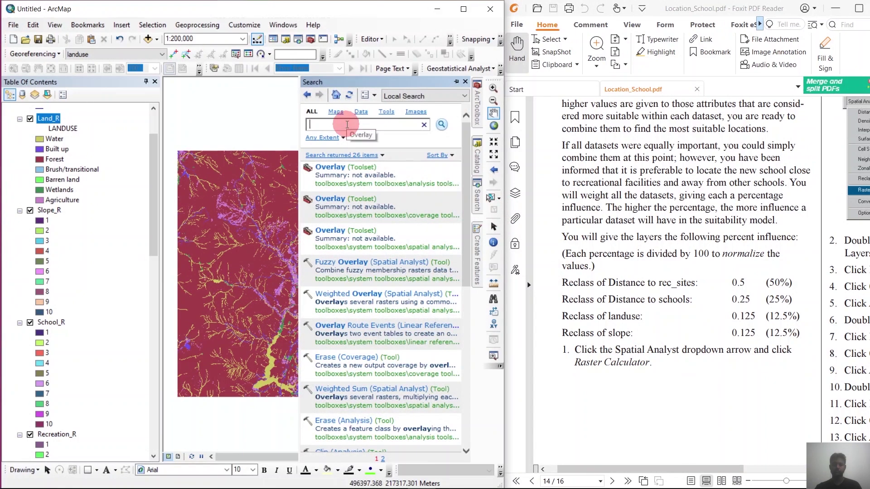
pyautogui.write('Raster cal')
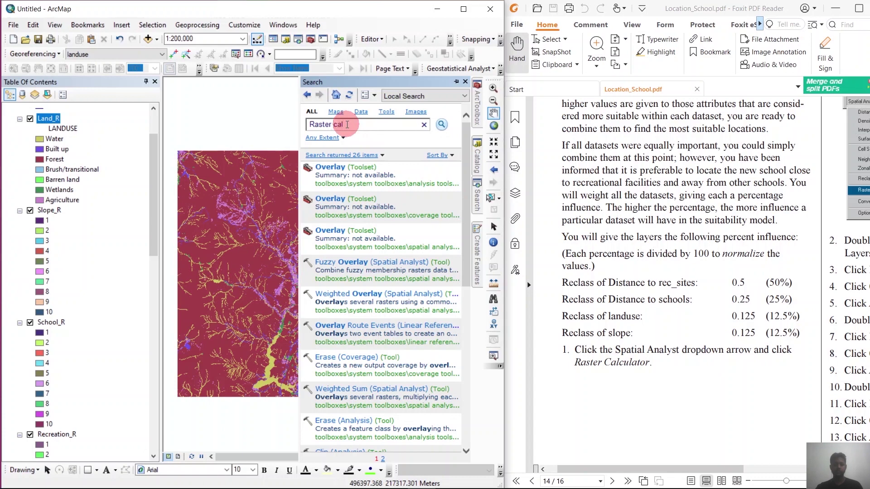
pyautogui.write('culator')
pyautogui.press('Return')
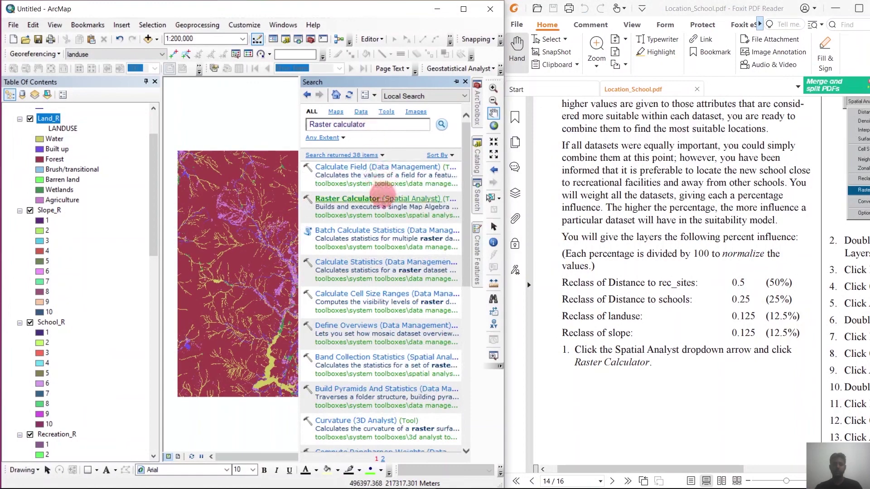
pyautogui.click(383, 195)
pyautogui.moveTo(219, 168); pyautogui.dragTo(347, 146)
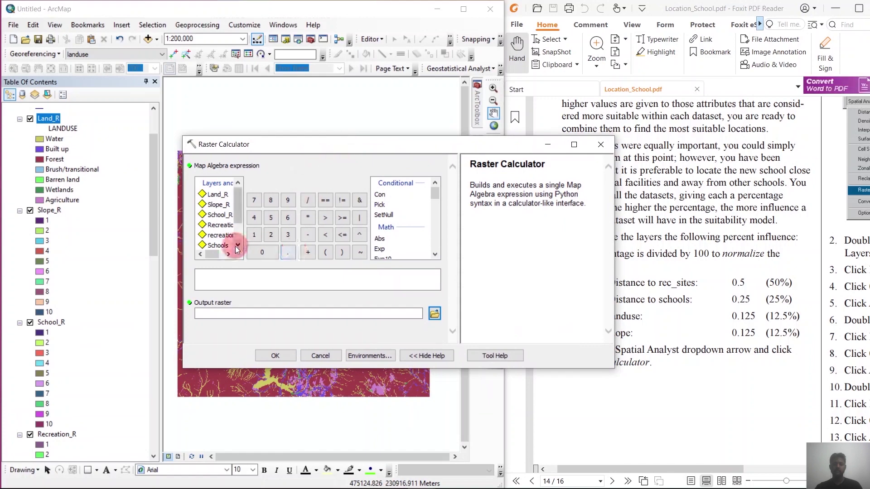
pyautogui.moveTo(439, 146); pyautogui.dragTo(421, 150)
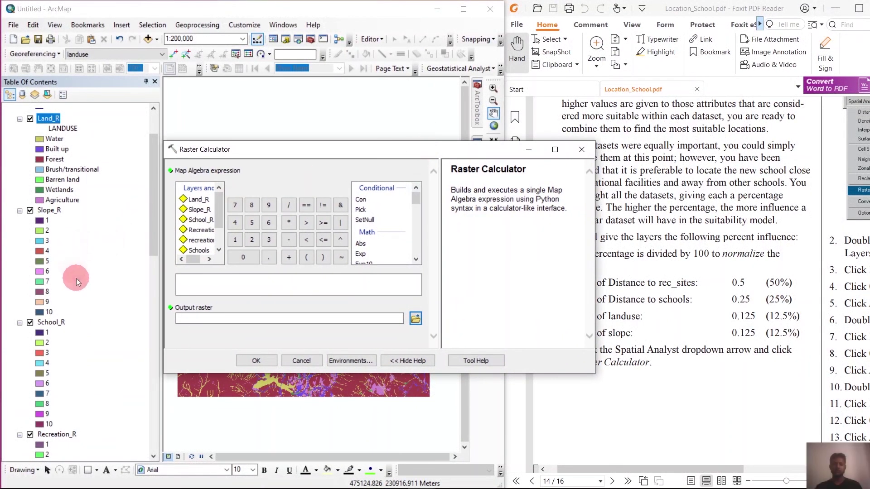
# Step: Start the map algebra expression with Recreation_R multiplied by a weight of 0.5, in parentheses
pyautogui.scroll(-2, 76, 278)
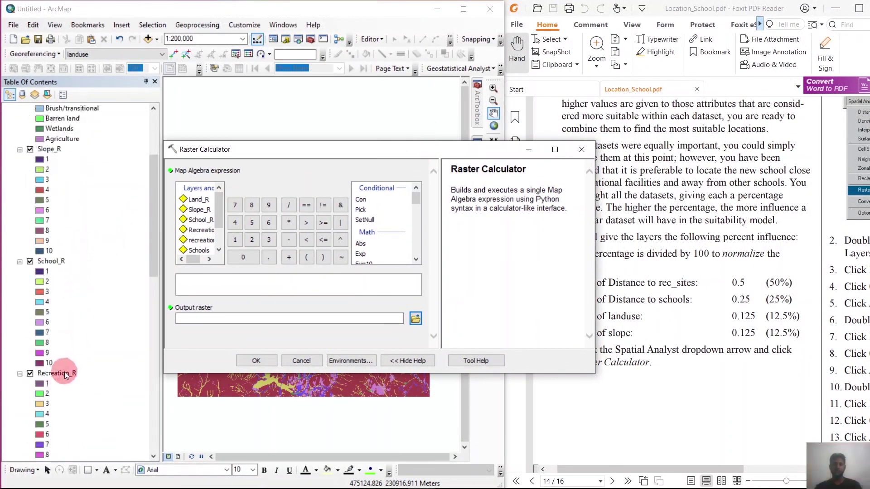
pyautogui.click(303, 259)
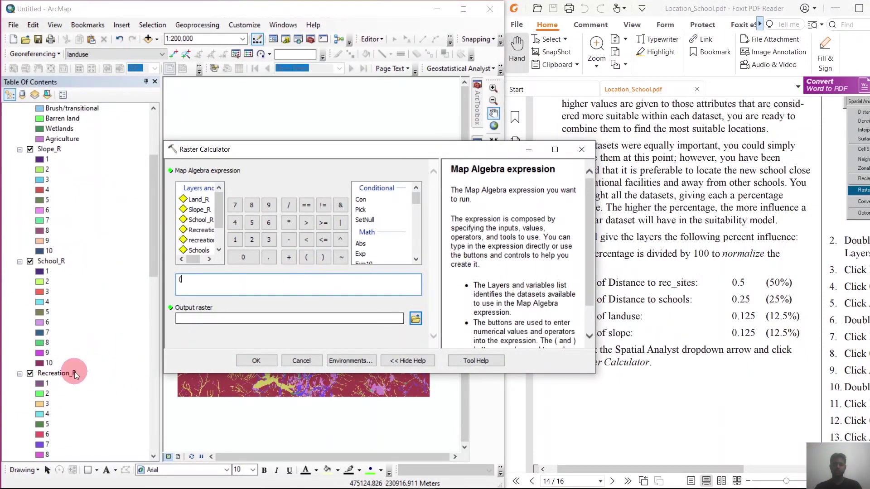
pyautogui.moveTo(75, 371); pyautogui.dragTo(253, 284)
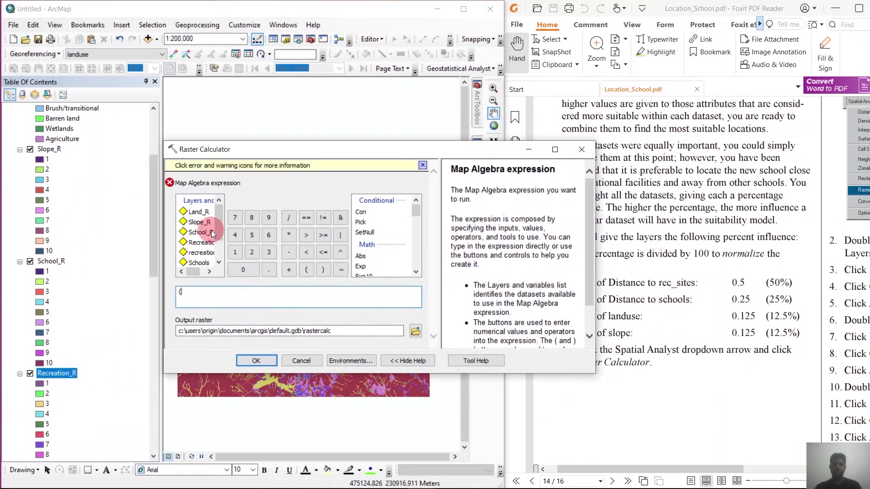
pyautogui.scroll(-2, 211, 230)
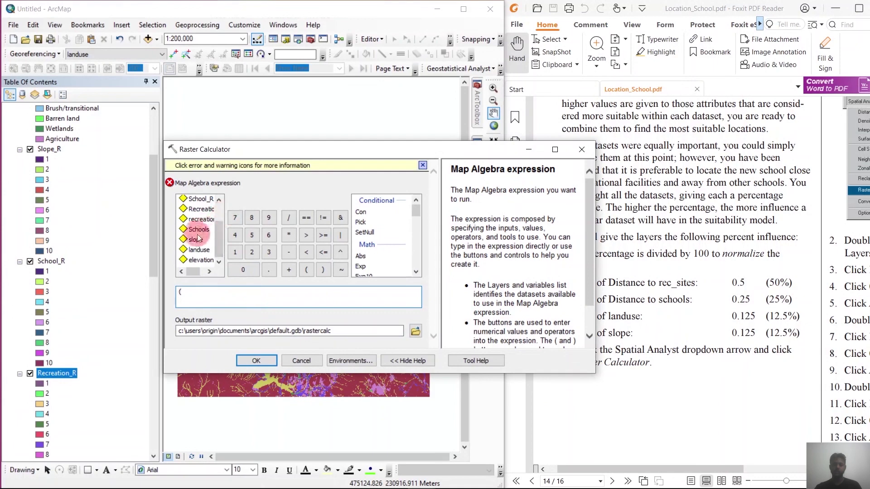
pyautogui.moveTo(194, 271); pyautogui.dragTo(203, 269)
pyautogui.scroll(1, 198, 246)
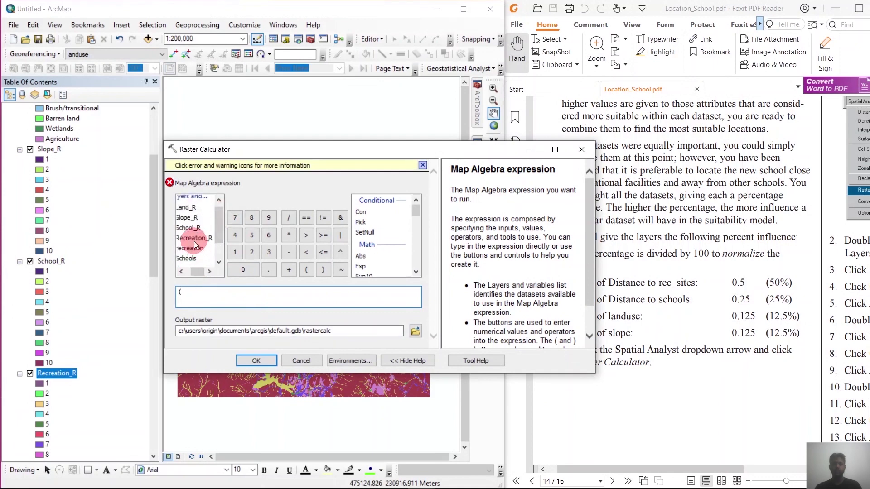
pyautogui.doubleClick(197, 240)
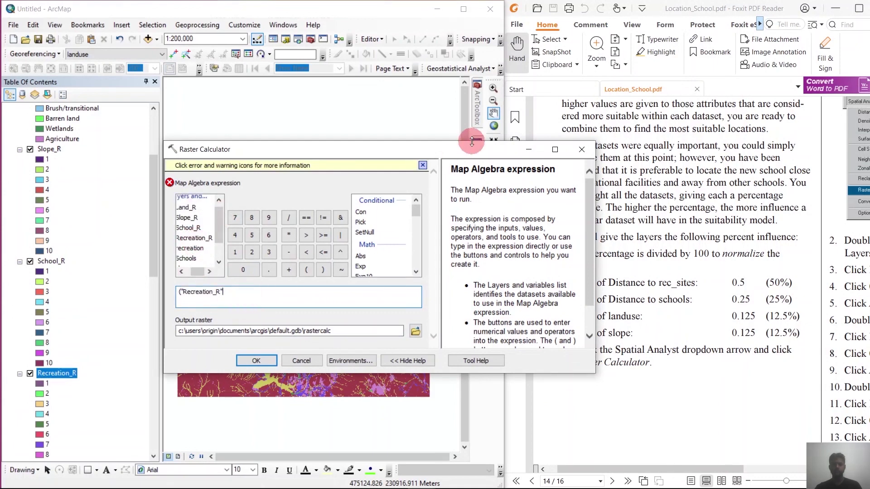
pyautogui.moveTo(454, 153); pyautogui.dragTo(396, 138)
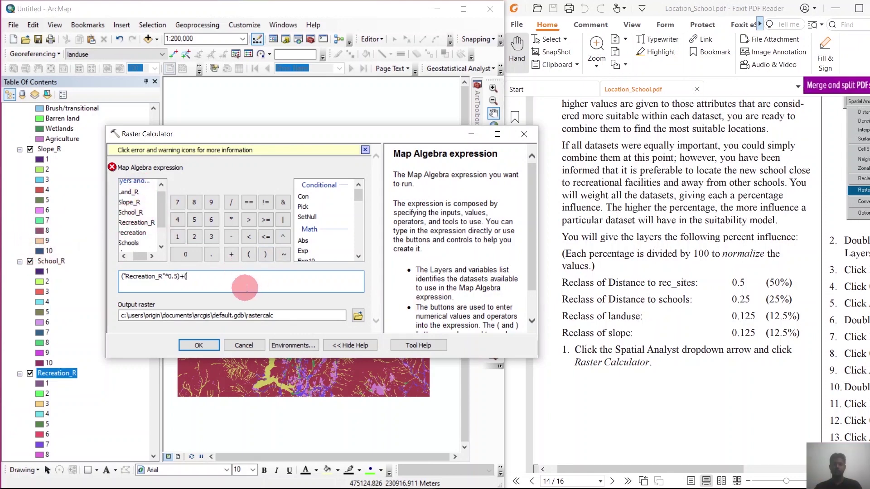
# Step: Add School_R weighted 0.25, Land_R weighted 0.125 and Slope_R weighted 0.125 to the expression, each term in parentheses
pyautogui.doubleClick(131, 212)
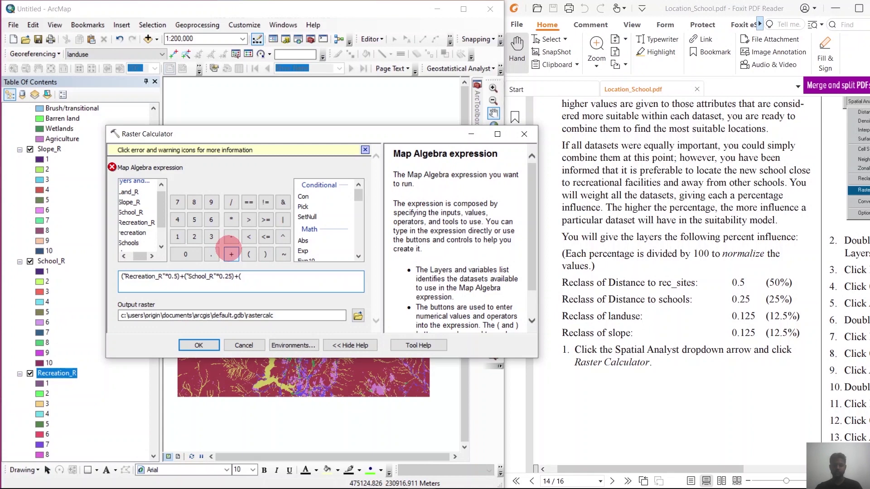
pyautogui.scroll(1, 150, 228)
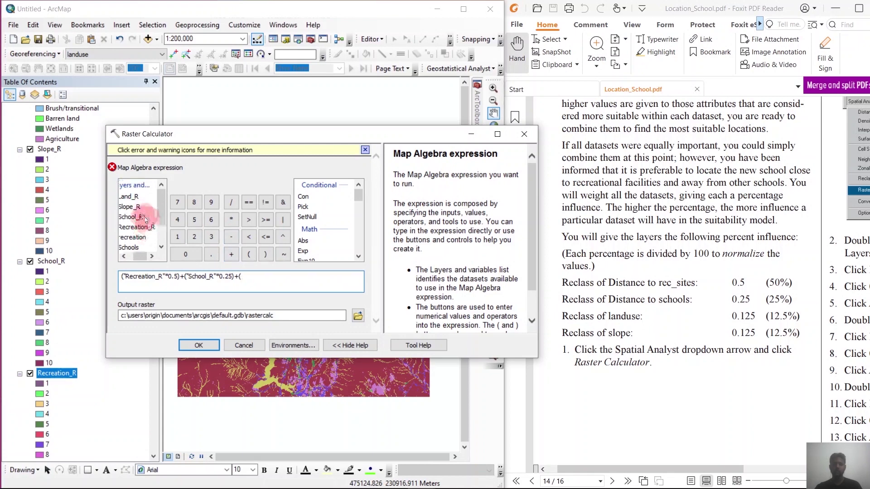
pyautogui.doubleClick(135, 198)
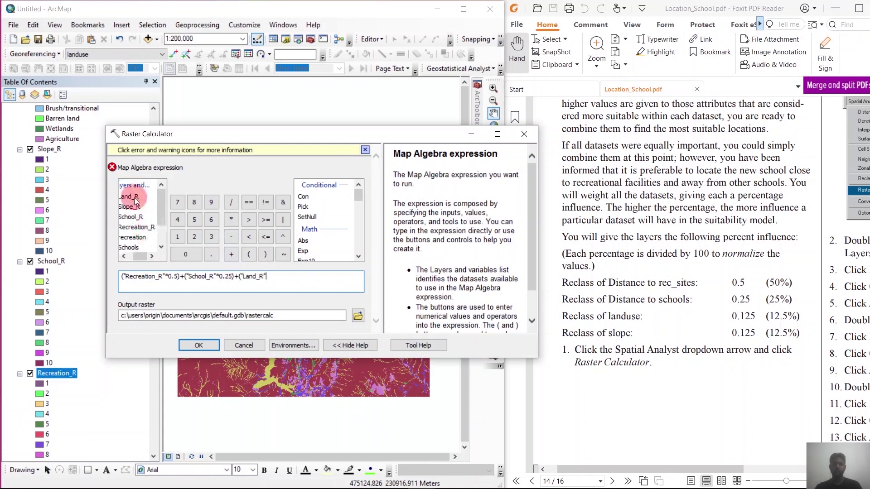
pyautogui.click(228, 225)
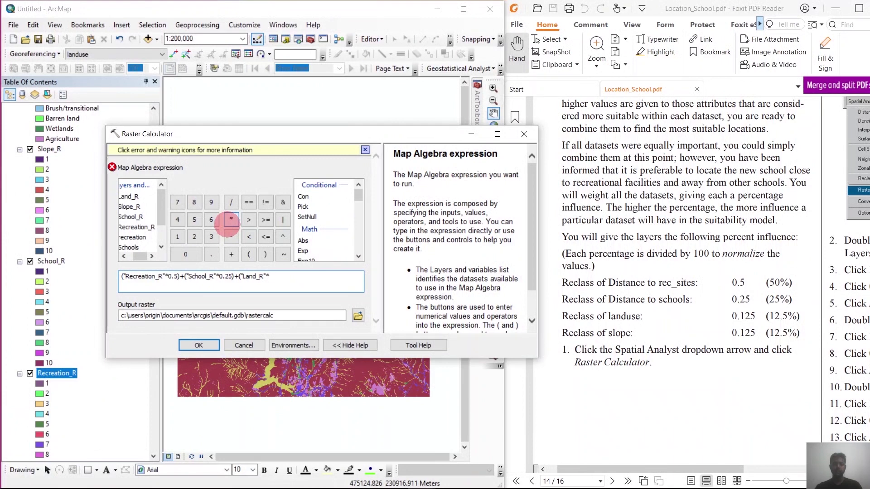
pyautogui.write('0.125)+(')
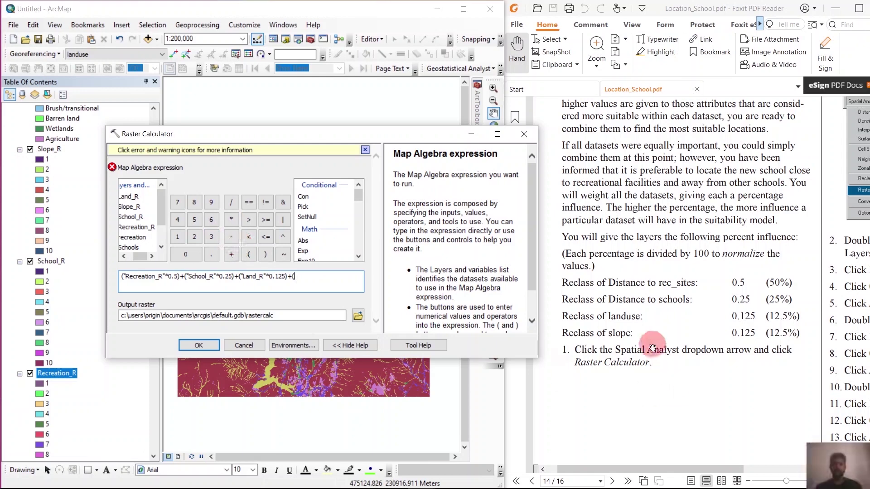
pyautogui.doubleClick(130, 207)
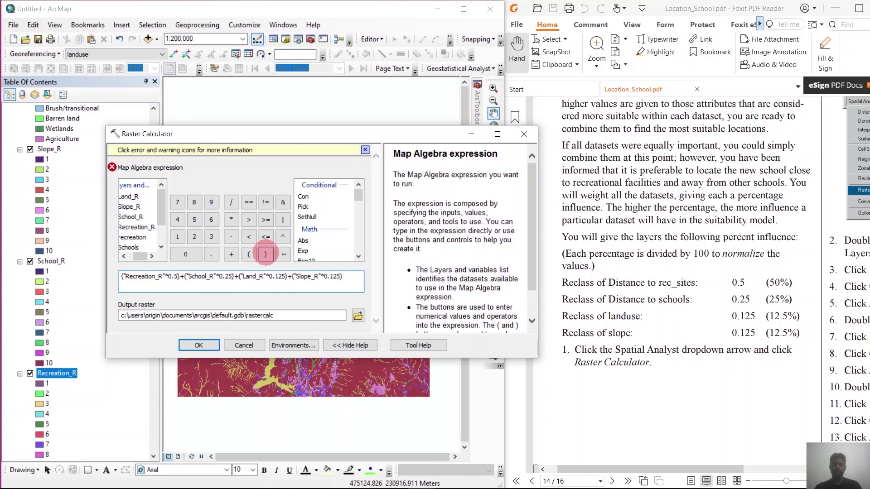
# Step: Name the output raster Raster_Combined in Output_New.gdb, run the Raster Calculator and dismiss its completion report
pyautogui.click(358, 316)
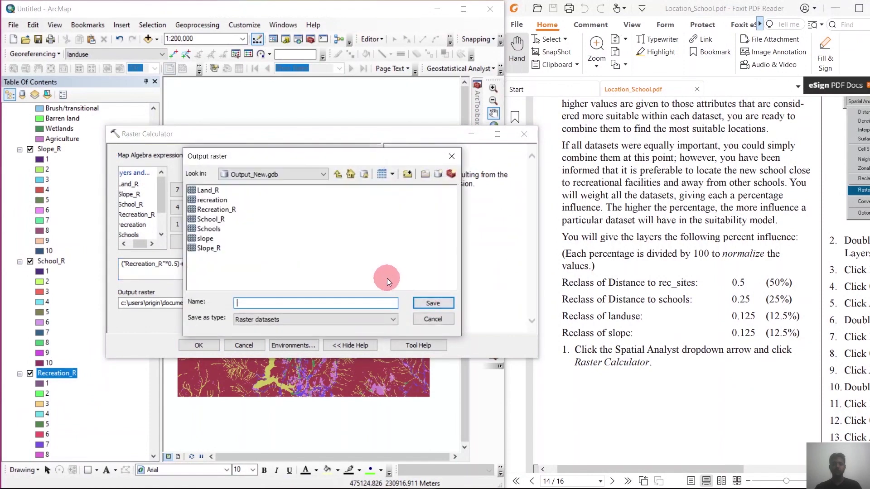
pyautogui.write('F')
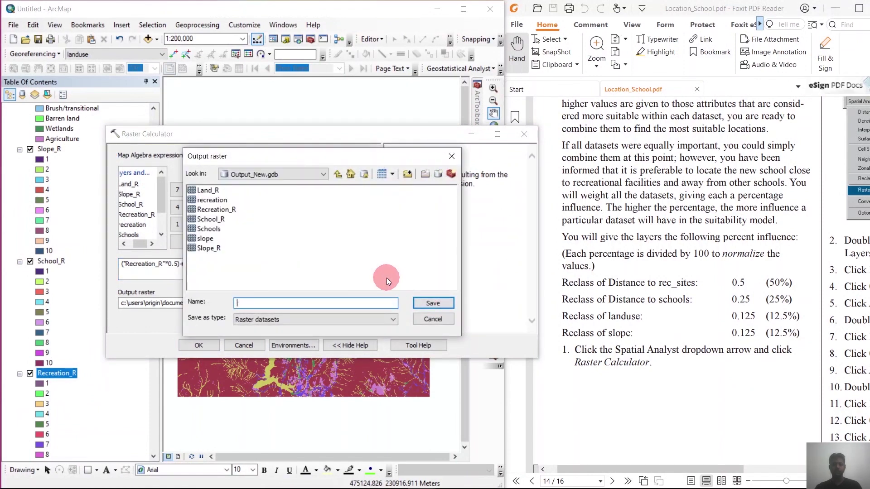
pyautogui.write('Raster_Combined')
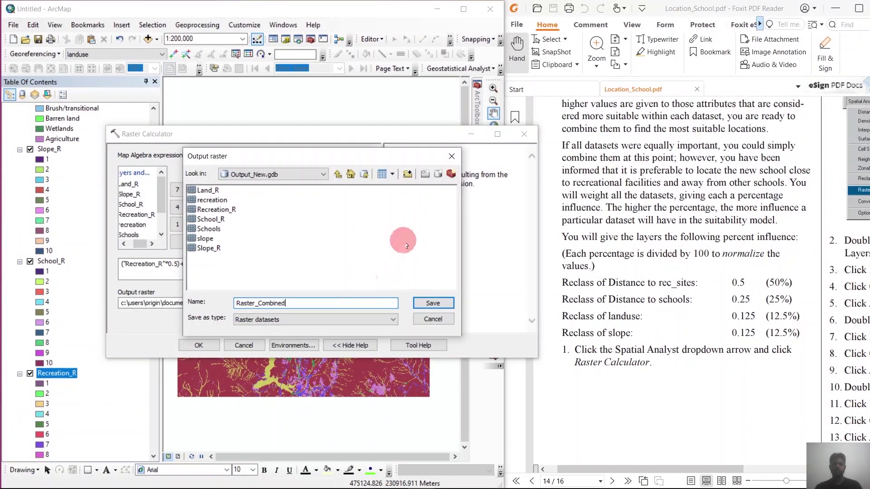
pyautogui.click(429, 303)
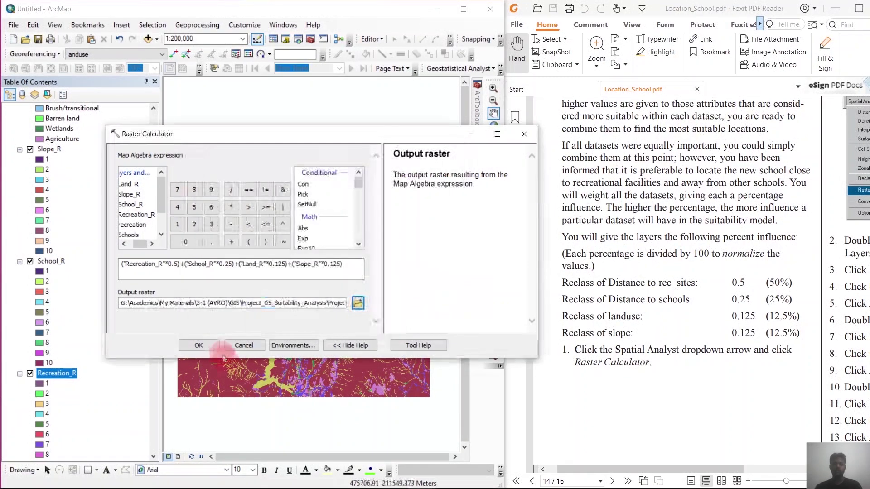
pyautogui.click(200, 346)
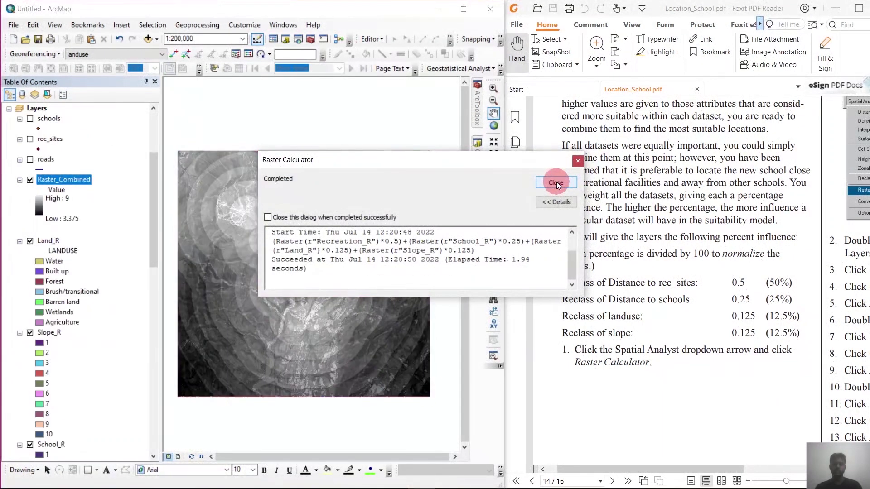
pyautogui.click(556, 182)
# Step: Inspect the combined raster on the map, and reopen the Raster Calculator (Spatial Analyst) tool from the search results
pyautogui.scroll(-1, 297, 285)
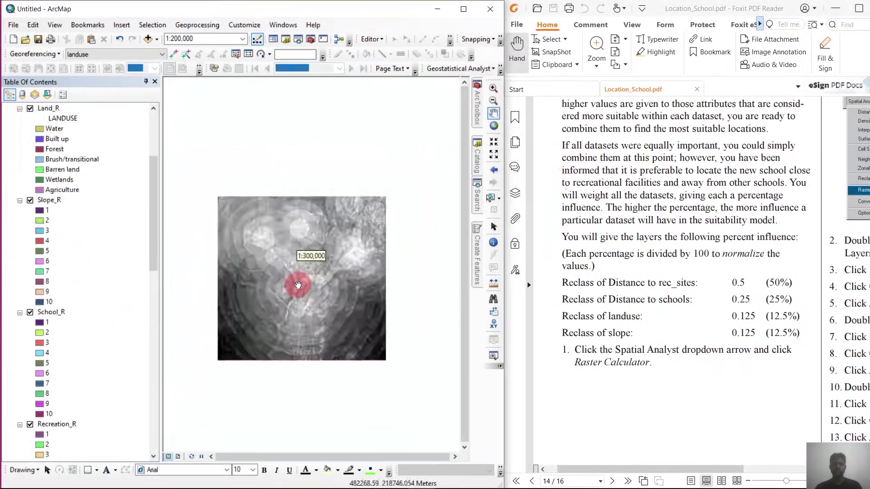
pyautogui.scroll(1, 298, 284)
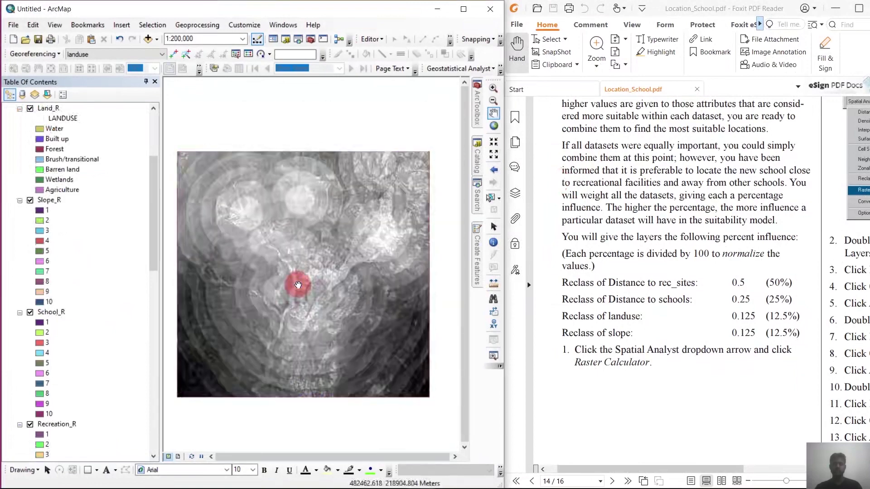
pyautogui.scroll(5, 24, 272)
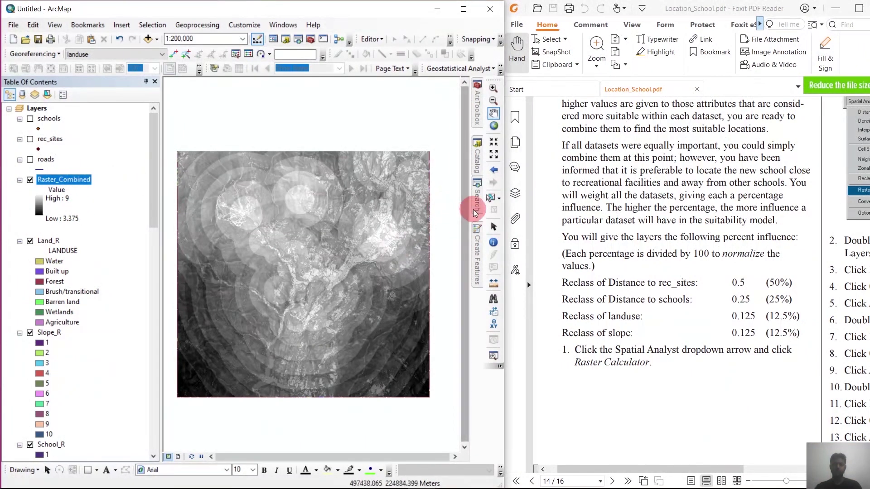
pyautogui.click(476, 194)
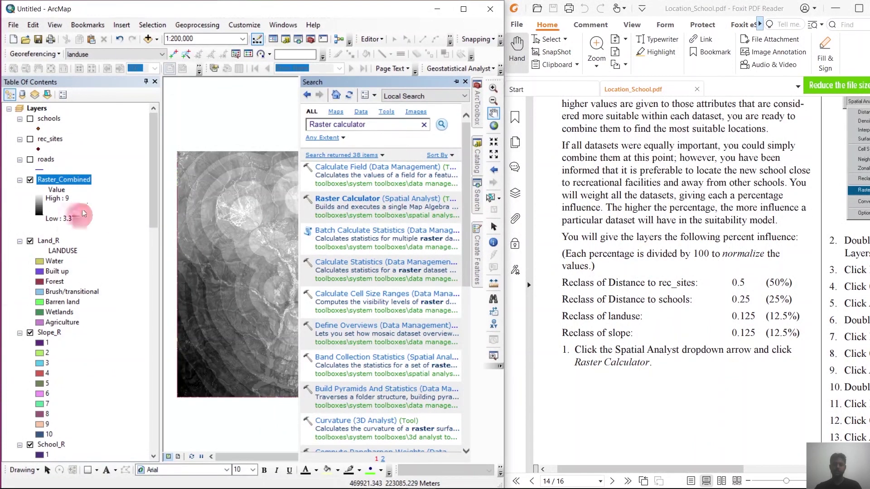
pyautogui.click(385, 198)
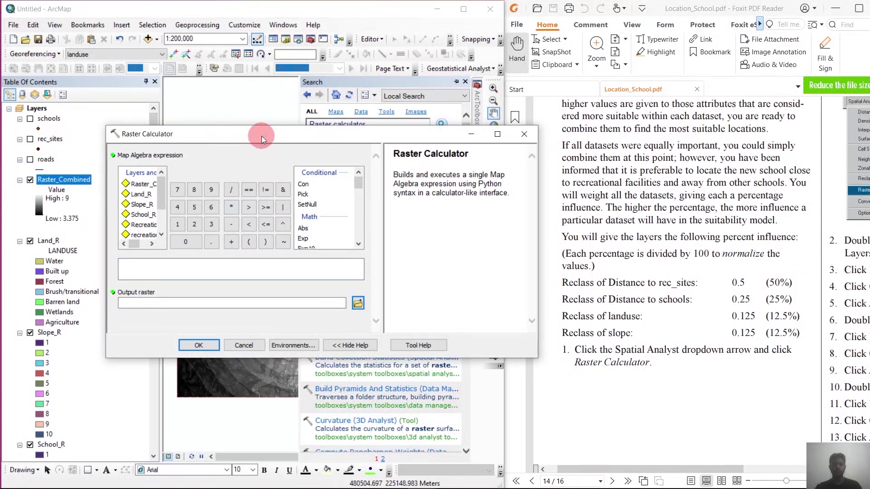
pyautogui.moveTo(262, 136); pyautogui.dragTo(283, 136)
pyautogui.click(66, 181)
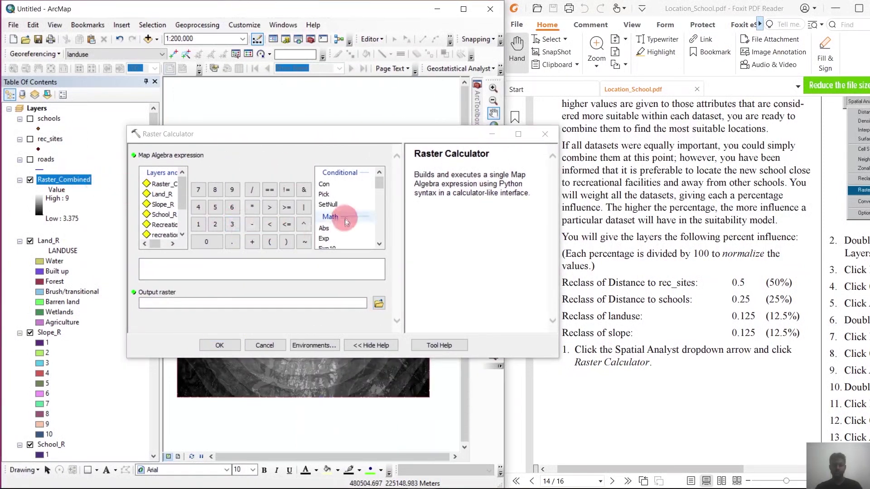
# Step: Build the expression Int("Raster_Combined") with the Int math function to convert the combined raster to integers
pyautogui.scroll(-10, 344, 220)
pyautogui.scroll(6, 353, 233)
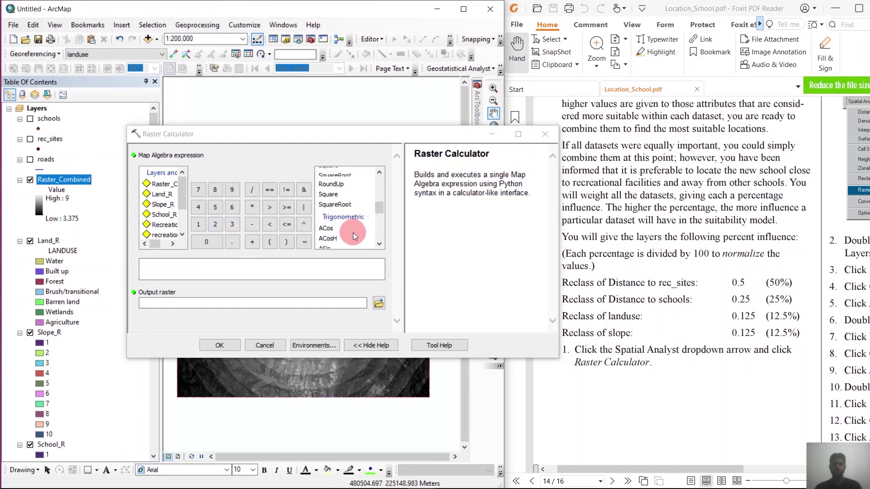
pyautogui.scroll(-1, 352, 220)
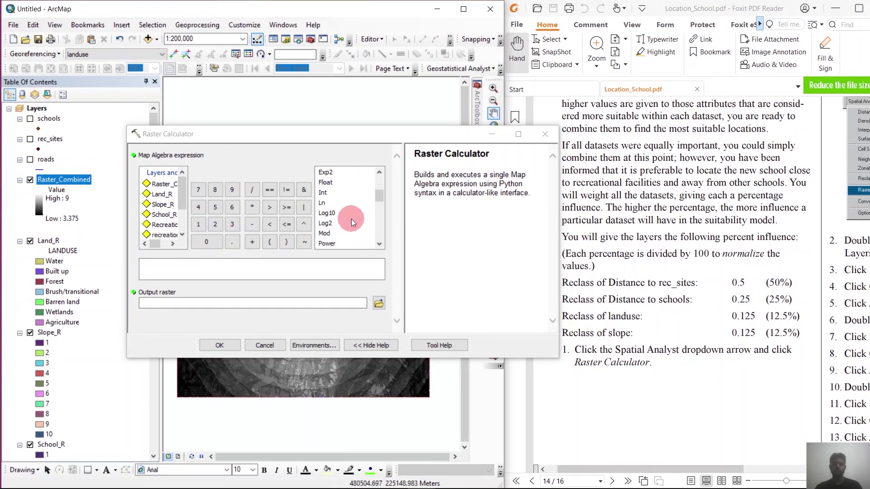
pyautogui.doubleClick(330, 194)
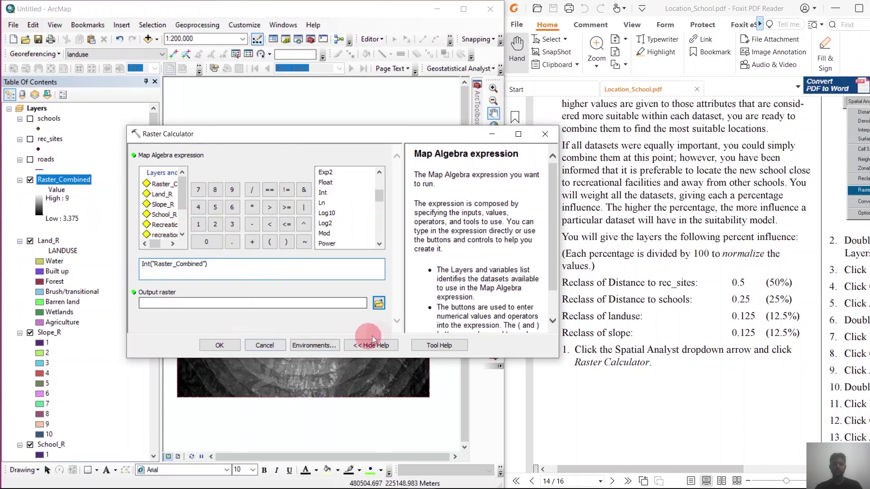
# Step: Name the output raster Int_raster in Output_New.gdb, run the Raster Calculator and dismiss its completion report
pyautogui.click(376, 303)
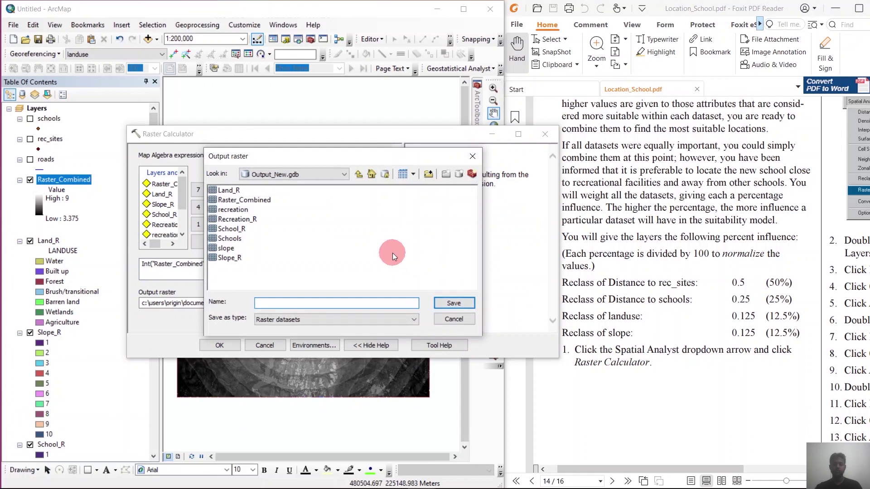
pyautogui.write('Int_ra')
pyautogui.write('ster')
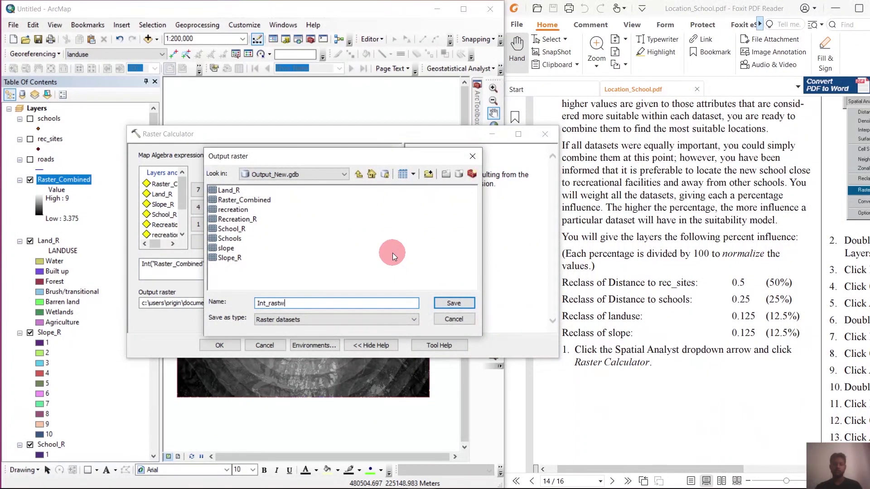
pyautogui.click(453, 303)
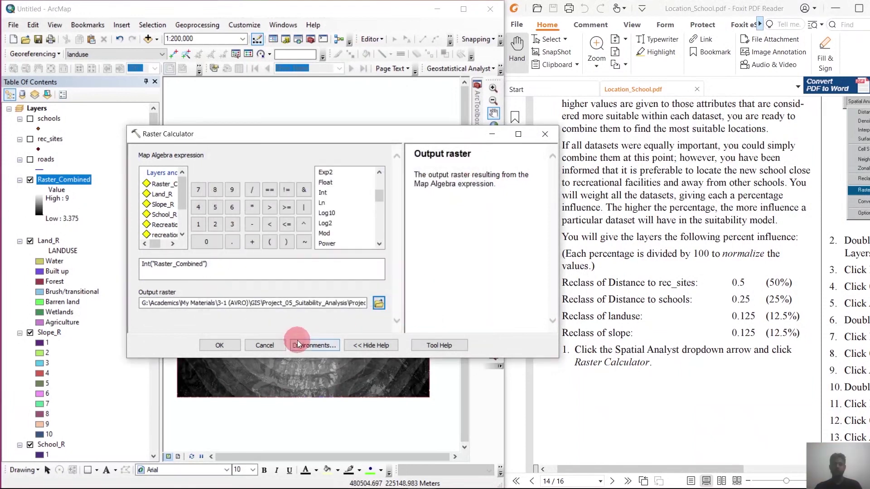
pyautogui.click(219, 345)
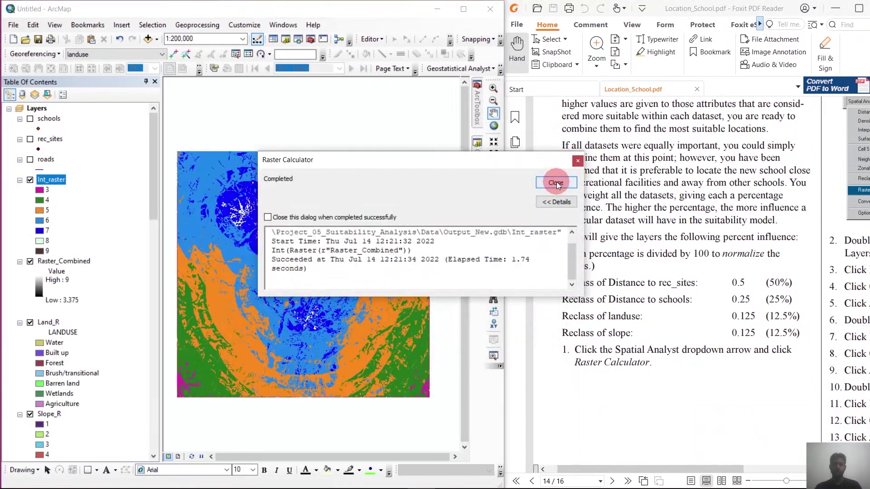
pyautogui.click(556, 182)
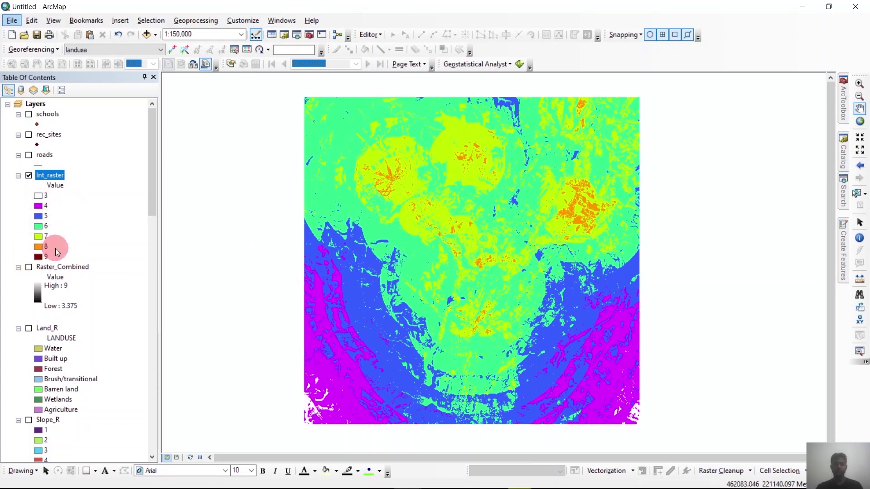
# Step: Recolour class 4 of Int_raster white by setting its hue and saturation to 0
pyautogui.click(39, 208)
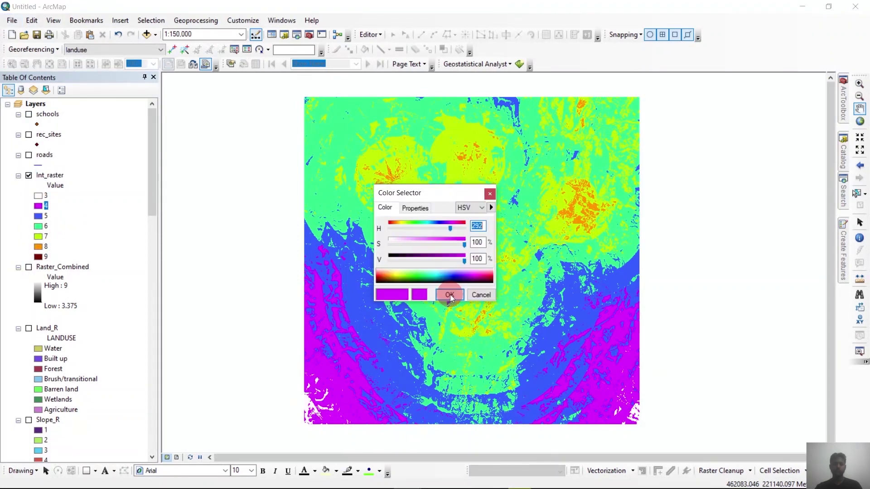
pyautogui.click(491, 197)
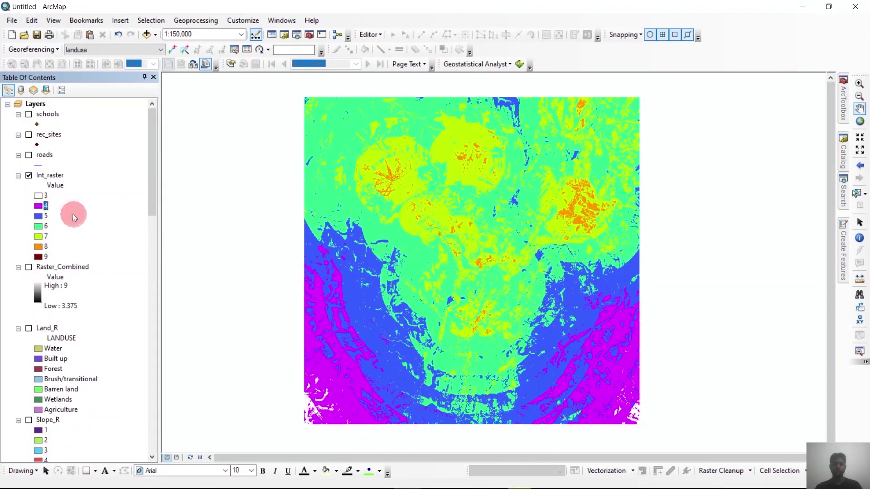
pyautogui.click(38, 205)
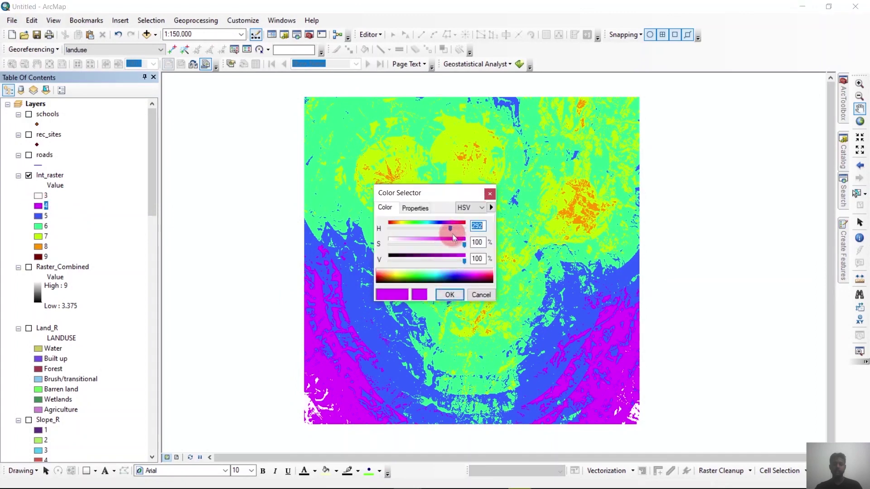
pyautogui.moveTo(448, 232); pyautogui.dragTo(388, 228)
pyautogui.moveTo(464, 245); pyautogui.dragTo(380, 245)
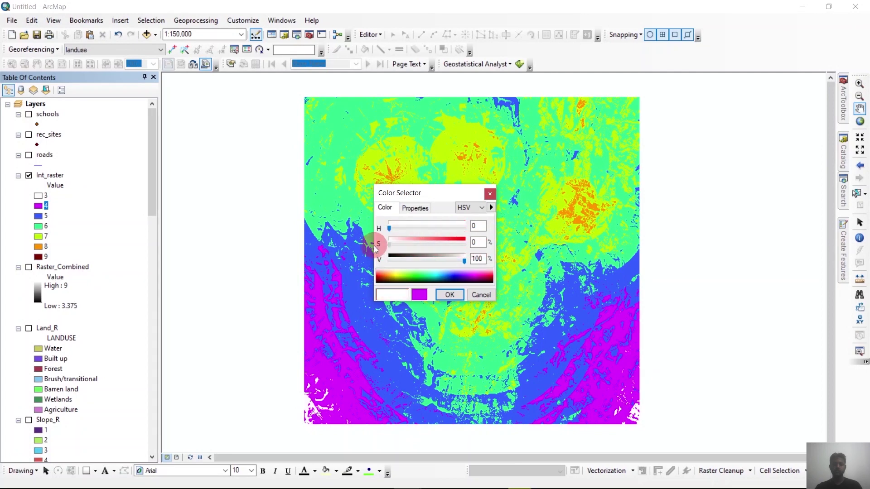
pyautogui.click(450, 298)
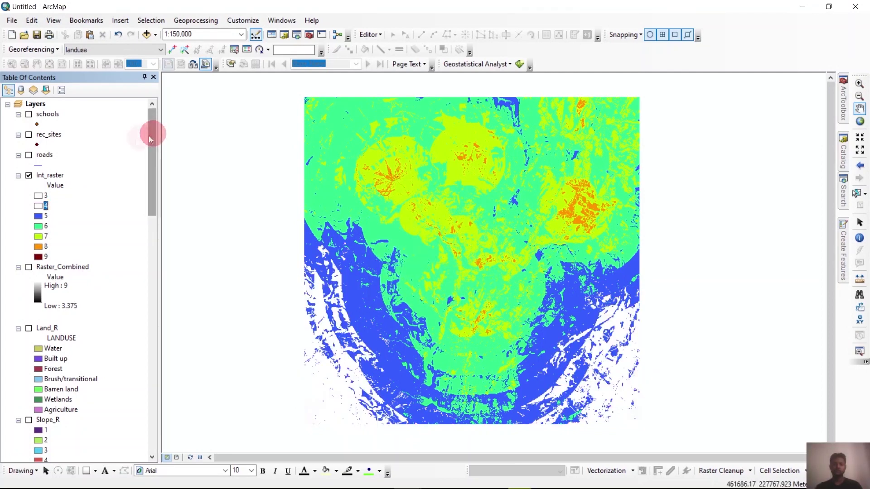
# Step: Recolour classes 5 and 6 of Int_raster white by setting the saturation of each to 0%
pyautogui.click(38, 216)
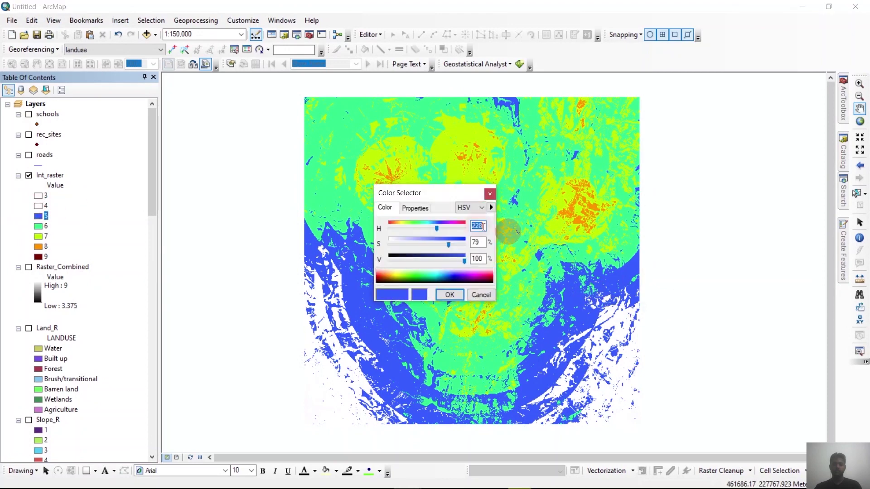
pyautogui.moveTo(448, 246); pyautogui.dragTo(356, 234)
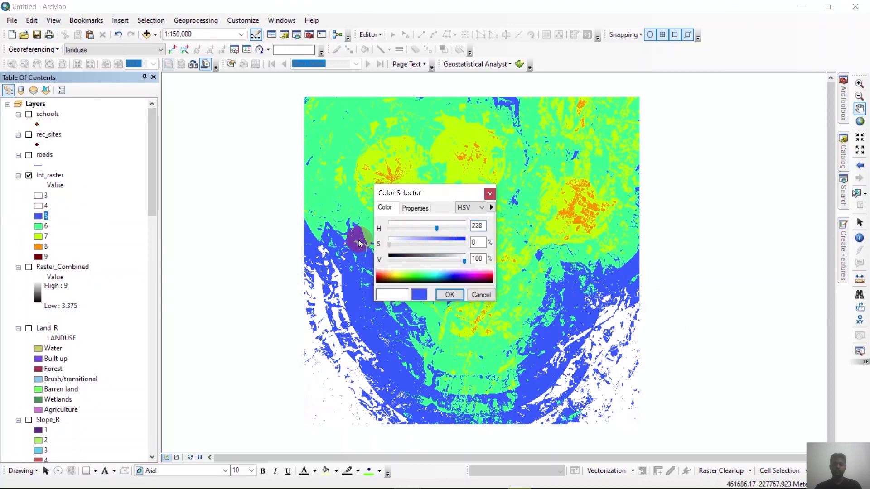
pyautogui.click(449, 294)
pyautogui.click(38, 226)
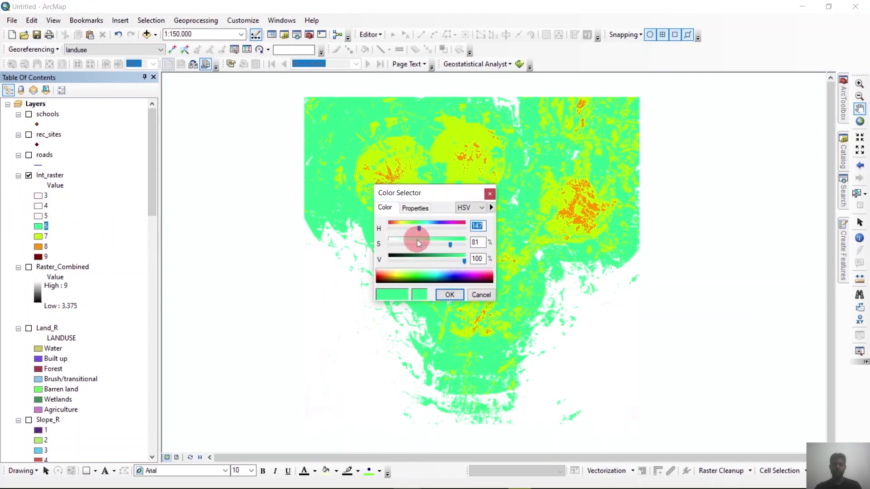
pyautogui.moveTo(450, 246); pyautogui.dragTo(385, 244)
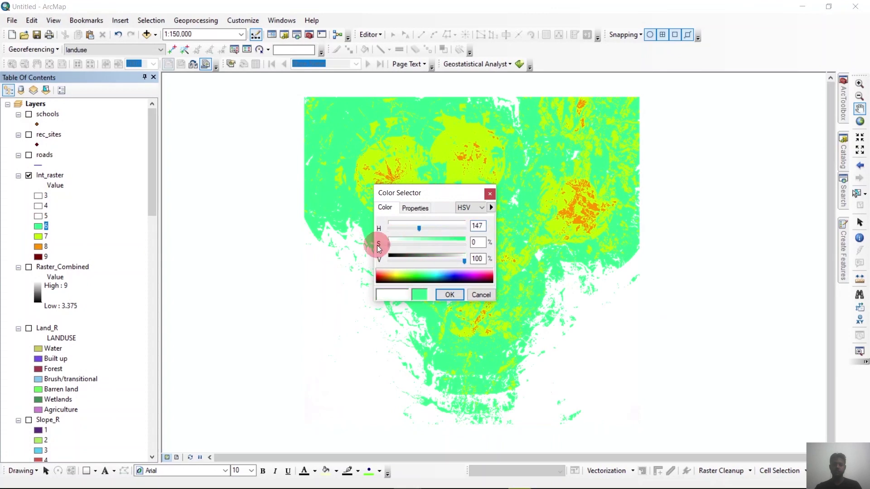
pyautogui.click(443, 294)
# Step: Change the colour of class 9 in Int_raster to bright red
pyautogui.scroll(2, 470, 290)
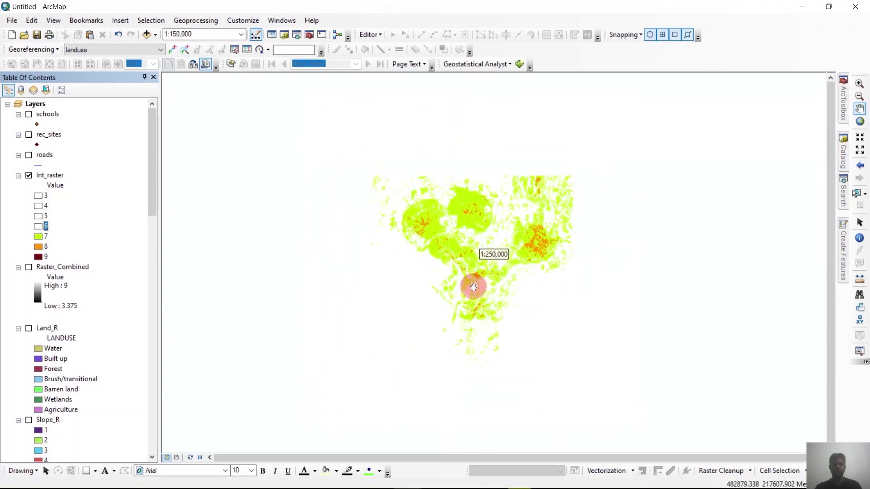
pyautogui.scroll(-2, 477, 284)
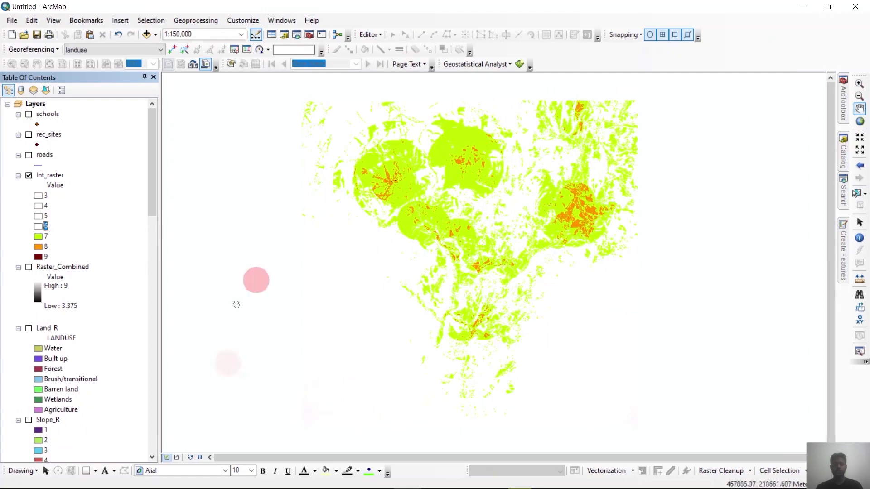
pyautogui.click(38, 257)
pyautogui.moveTo(442, 278); pyautogui.dragTo(493, 275)
pyautogui.moveTo(411, 244); pyautogui.dragTo(469, 255)
pyautogui.click(450, 295)
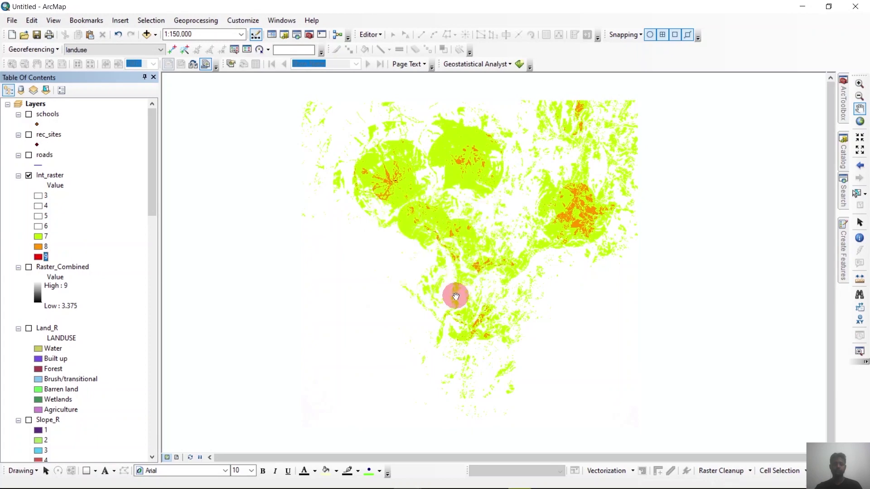
# Step: Change the colour of class 8 in Int_raster to a strong blue with 84% saturation and 100% value
pyautogui.scroll(1, 495, 283)
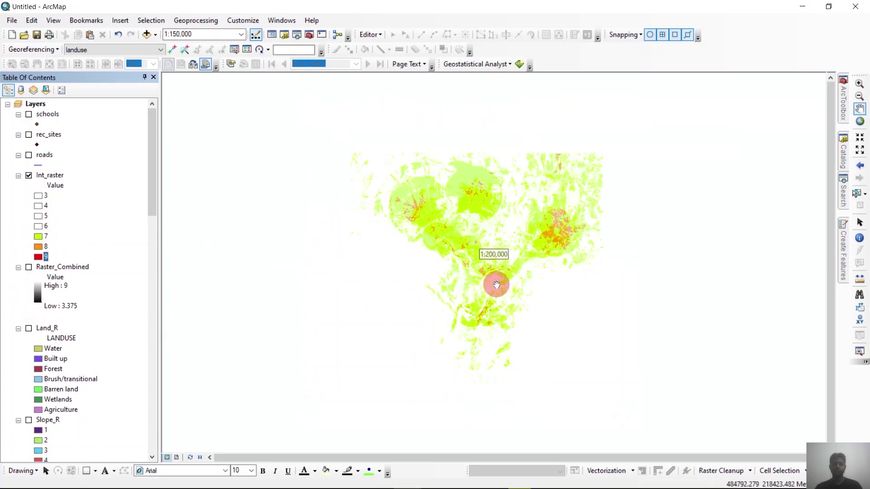
pyautogui.scroll(-1, 497, 243)
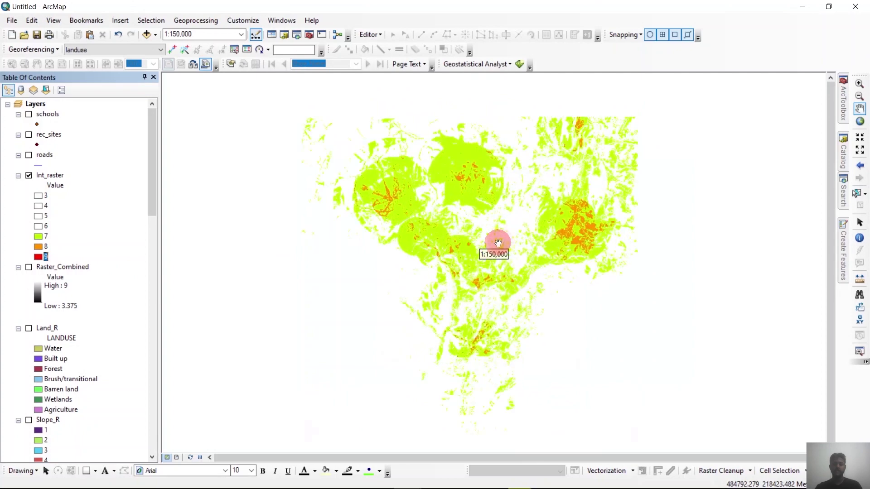
pyautogui.click(41, 249)
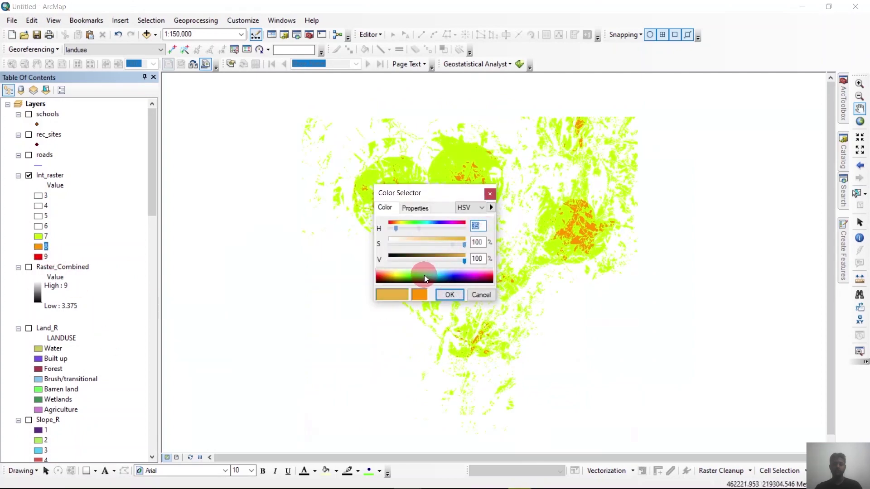
pyautogui.click(410, 278)
pyautogui.moveTo(410, 277); pyautogui.dragTo(457, 278)
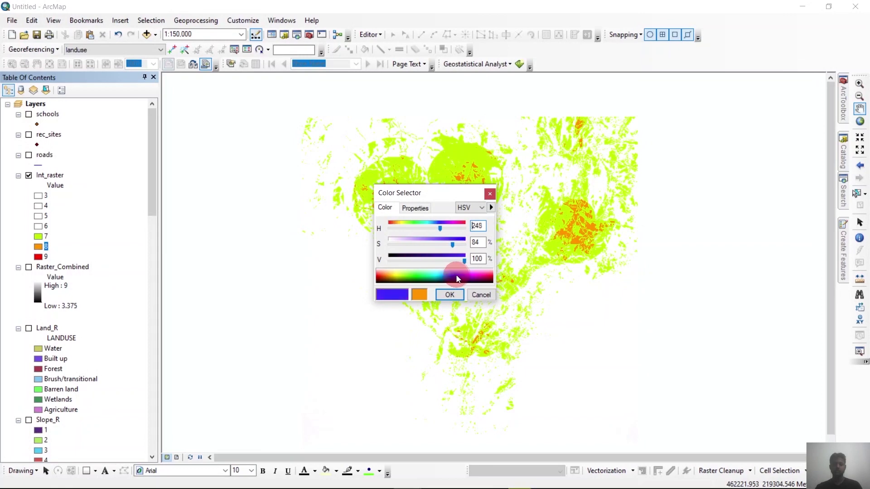
pyautogui.click(449, 295)
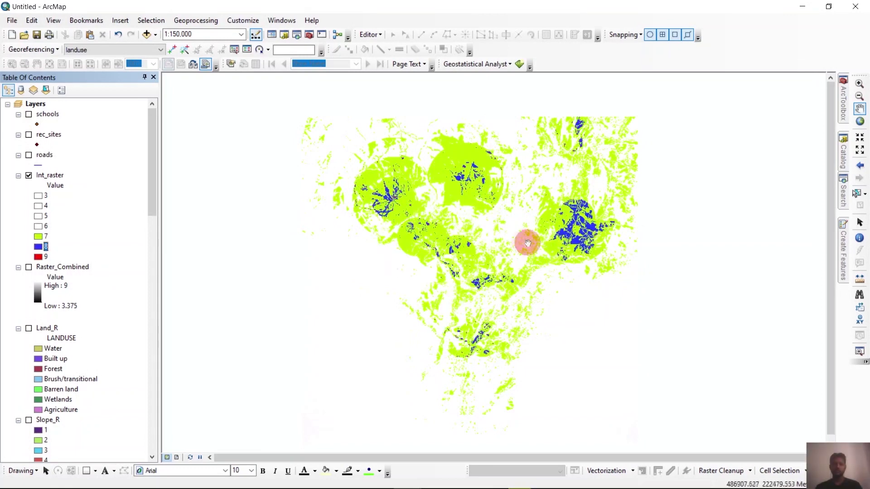
# Step: Examine where the blue class 8 areas lie within the recoloured Int_raster map
pyautogui.scroll(1, 522, 244)
pyautogui.scroll(-2, 522, 244)
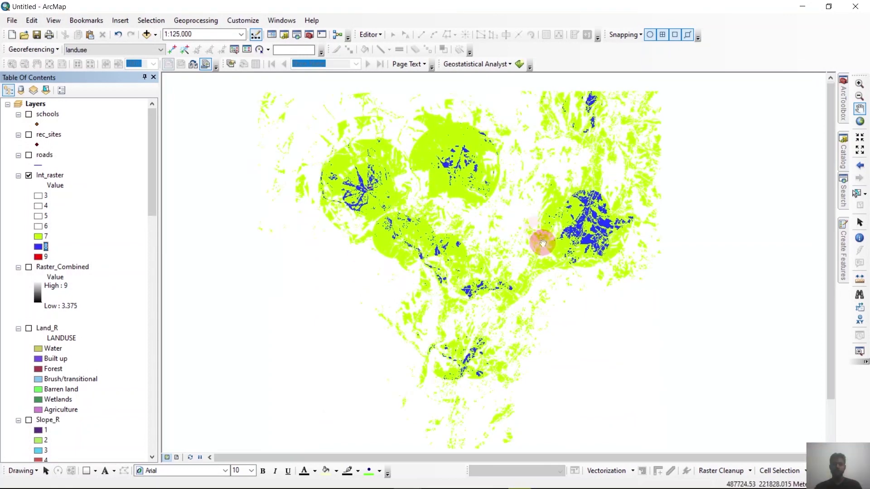
pyautogui.scroll(1, 510, 223)
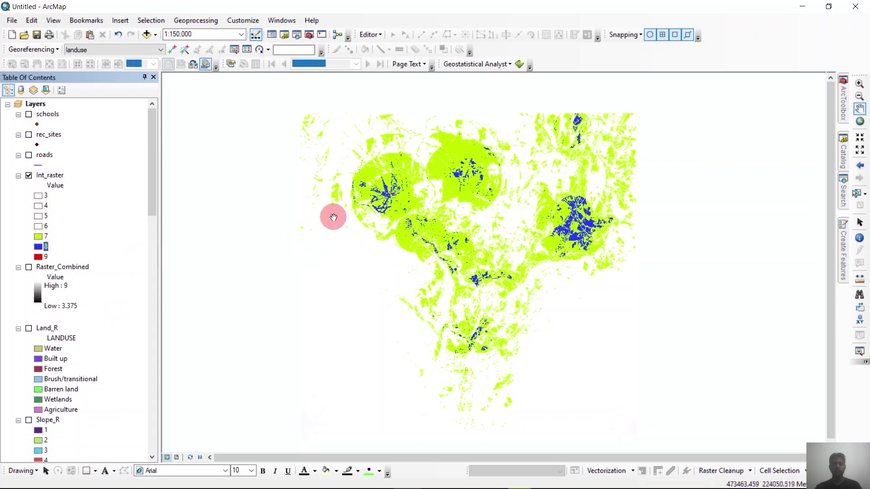
pyautogui.scroll(-1, 376, 179)
pyautogui.scroll(2, 476, 292)
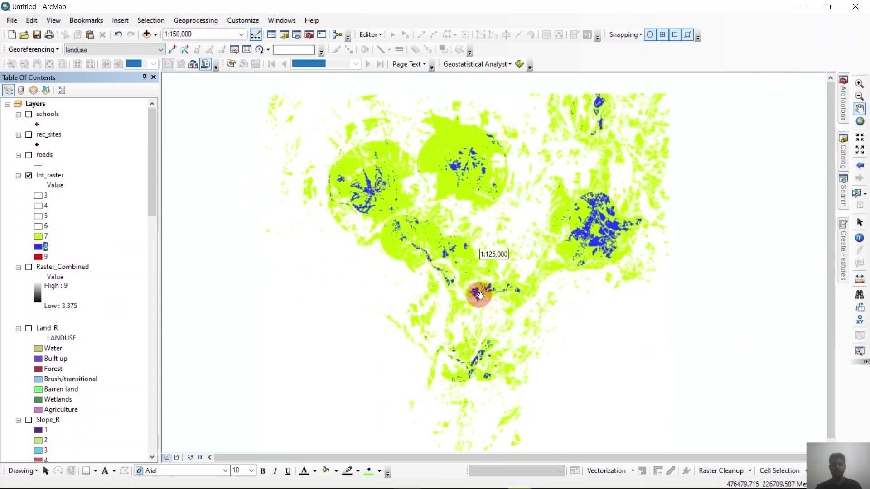